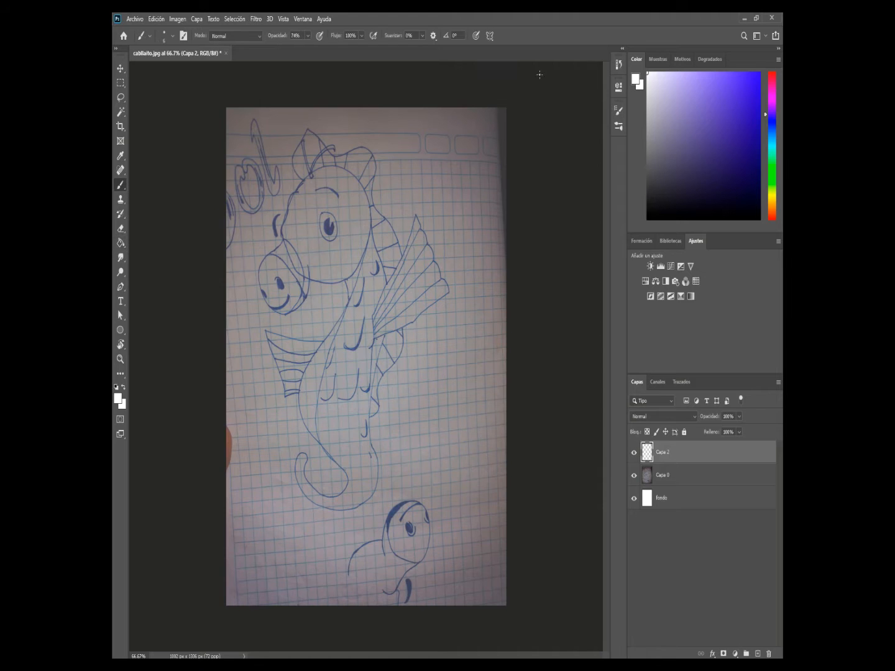
- Set the brush opacity to 75% and smoothing to 42%, and ink the seahorse's snout outline in black on layer Capa 2
drag(309, 42, 310, 42)
scroll(318, 190, up, 2)
drag(214, 277, 373, 243)
drag(422, 36, 425, 60)
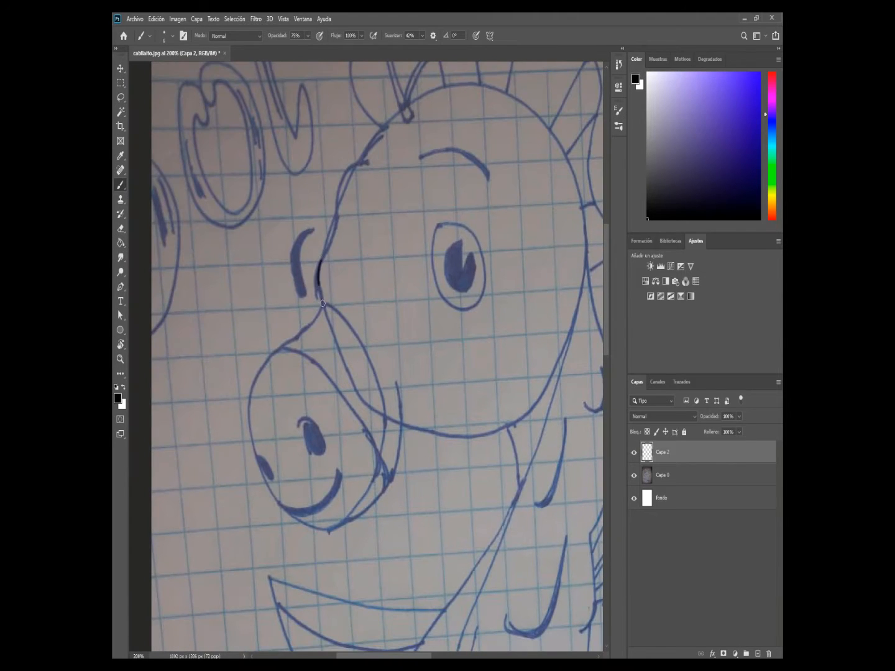
mouse_move(322, 304)
mouse_down()
mouse_move(334, 526)
mouse_move(391, 352)
mouse_move(396, 372)
mouse_up()
drag(396, 372, 362, 340)
scroll(340, 376, up, 2)
drag(326, 262, 386, 223)
drag(216, 209, 426, 473)
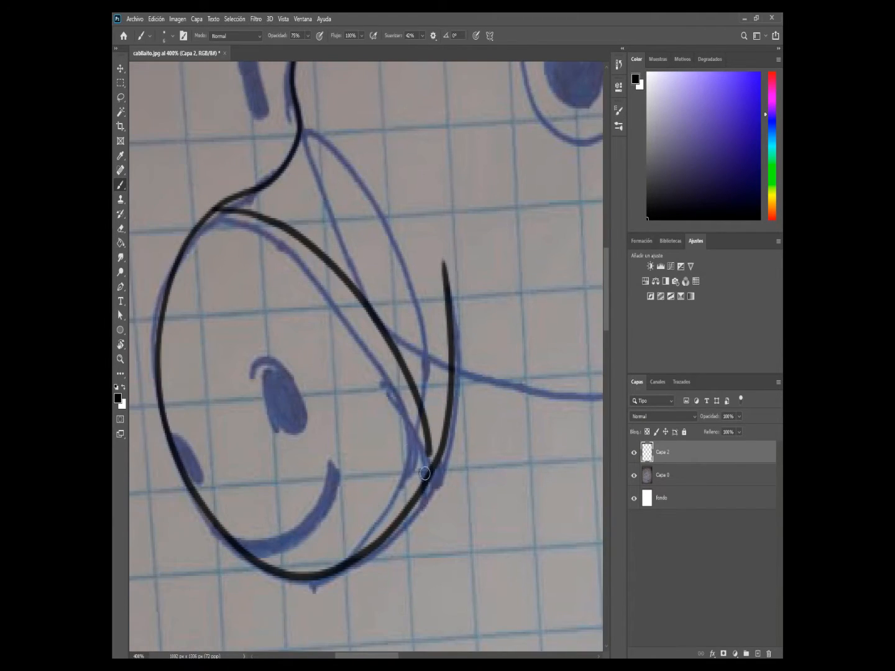
- Ink the outlines of both nostrils on the snout, including the small arc above the larger one
scroll(426, 474, down, 1)
drag(274, 344, 270, 350)
drag(370, 336, 337, 300)
drag(359, 378, 344, 356)
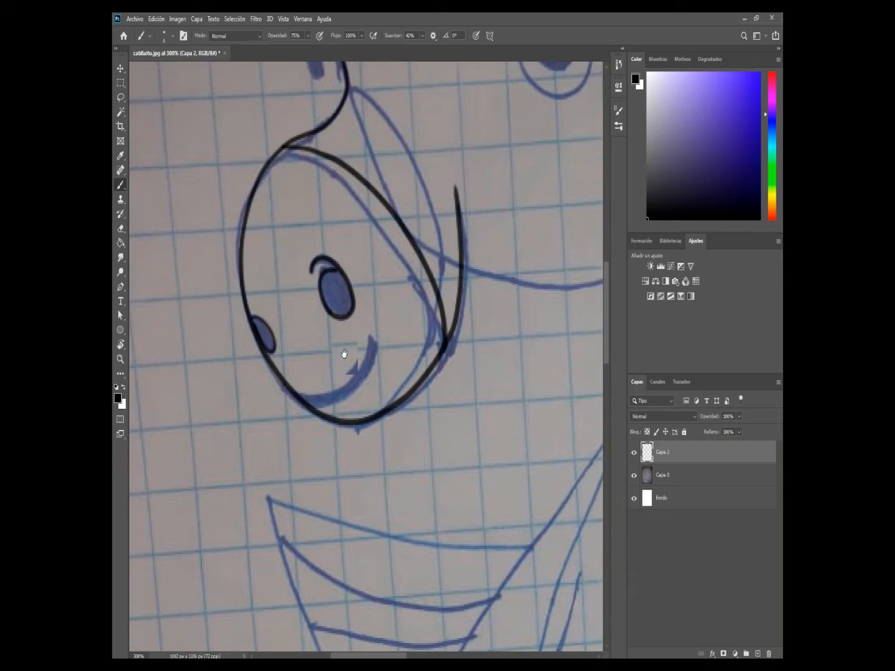
- Set the brush smoothing to 0% and fill the insides of both nostrils with black
mouse_move(400, 79)
mouse_down()
mouse_move(357, 325)
mouse_move(373, 142)
mouse_up()
drag(309, 333, 295, 342)
click(422, 37)
drag(421, 50, 402, 49)
key(ctrl+plus)
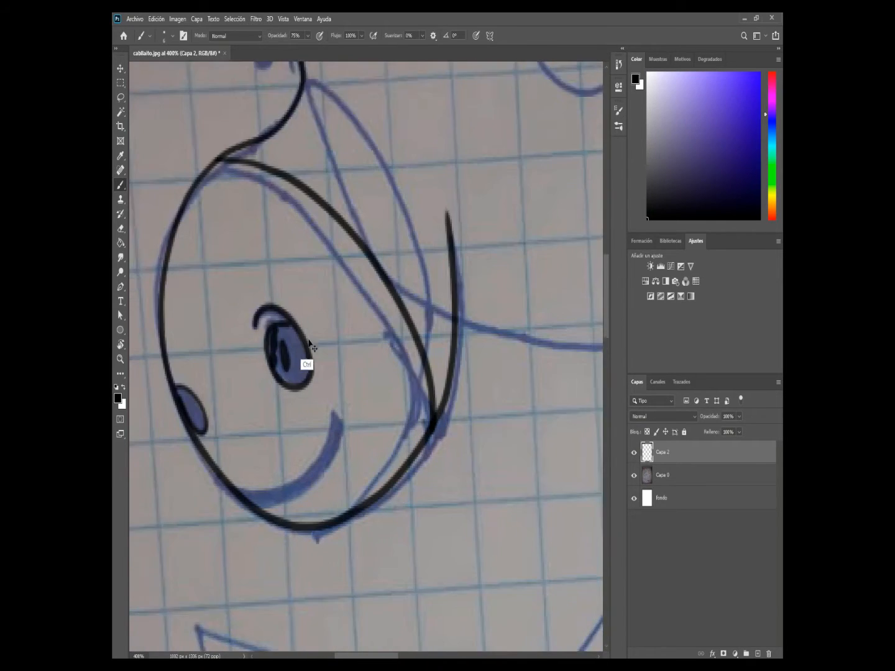
drag(307, 360, 331, 279)
mouse_move(301, 256)
mouse_down()
mouse_move(316, 297)
mouse_move(323, 260)
mouse_move(326, 304)
mouse_up()
drag(286, 329, 310, 281)
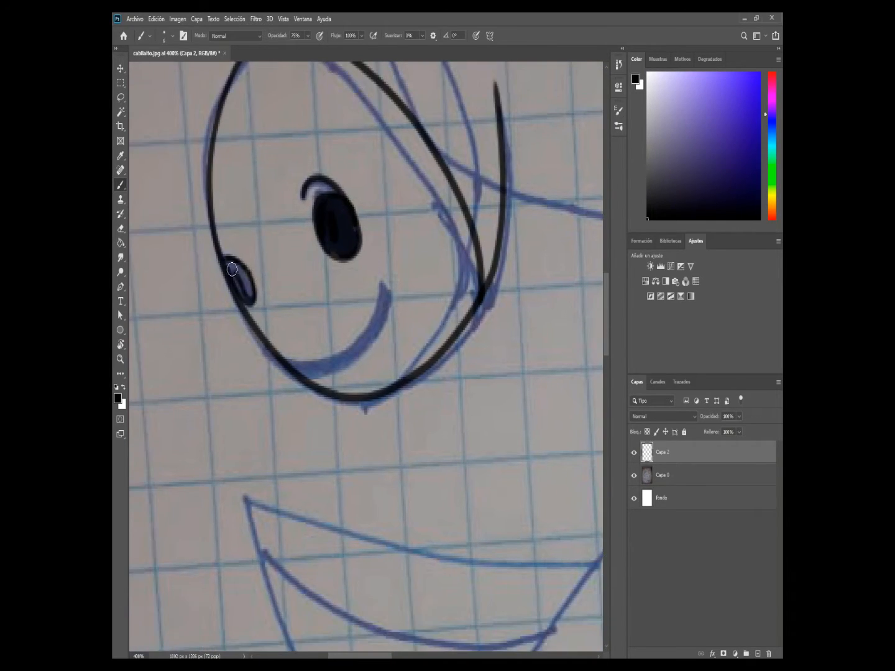
- Undo the misplaced mouth stroke and ink the outline of the smiling mouth with brush smoothing at 54%
drag(248, 297, 192, 210)
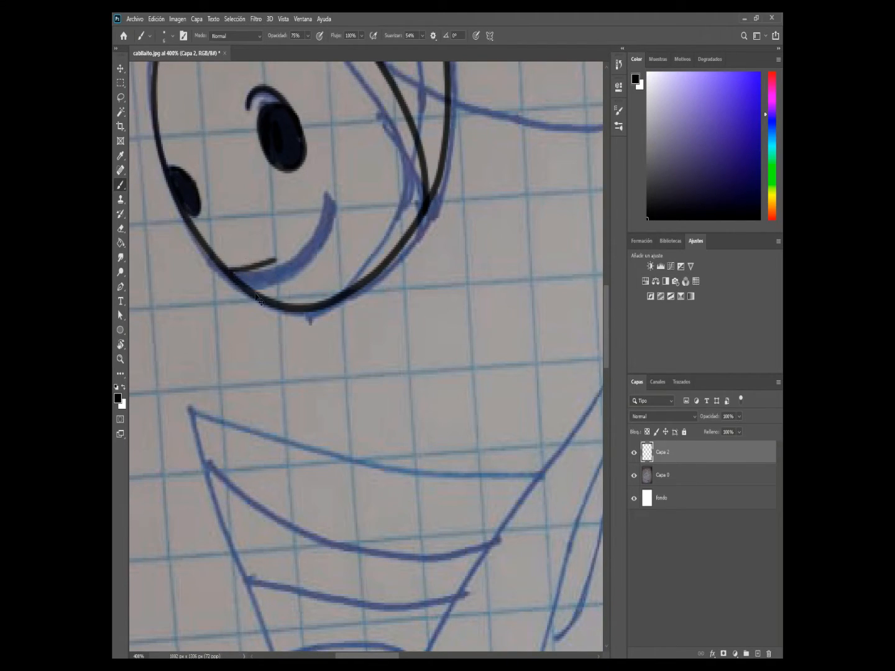
key(ctrl+z)
mouse_move(344, 196)
mouse_down()
mouse_move(311, 274)
mouse_move(236, 290)
mouse_up()
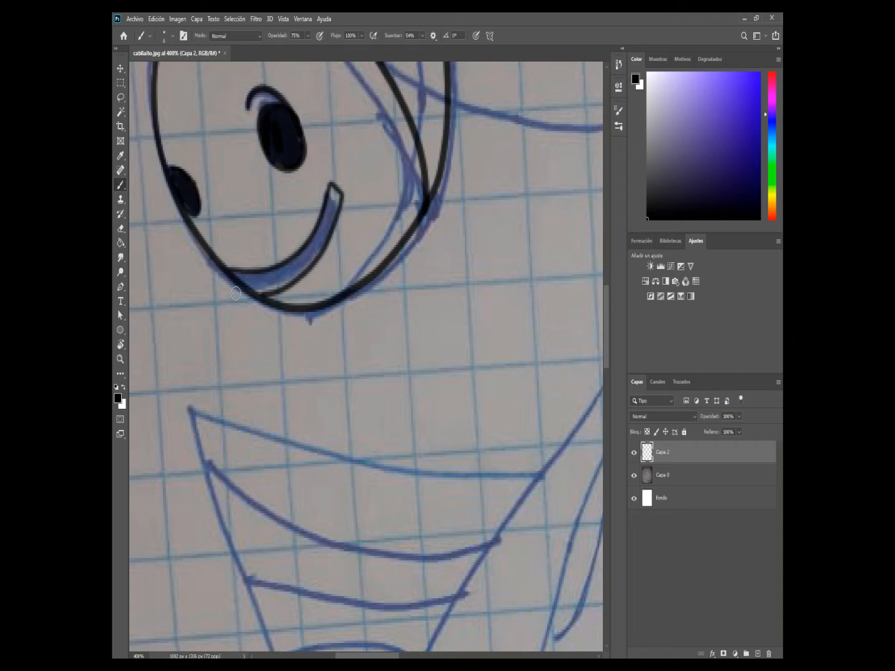
- Ink the lower jaw line of the head from the snout's cheek curve to the start of the neck
drag(348, 163, 322, 548)
key(ctrl+minus)
drag(435, 373, 301, 313)
mouse_move(274, 394)
mouse_down()
mouse_move(359, 416)
mouse_move(522, 263)
mouse_move(538, 188)
mouse_up()
drag(515, 201, 478, 395)
key(e)
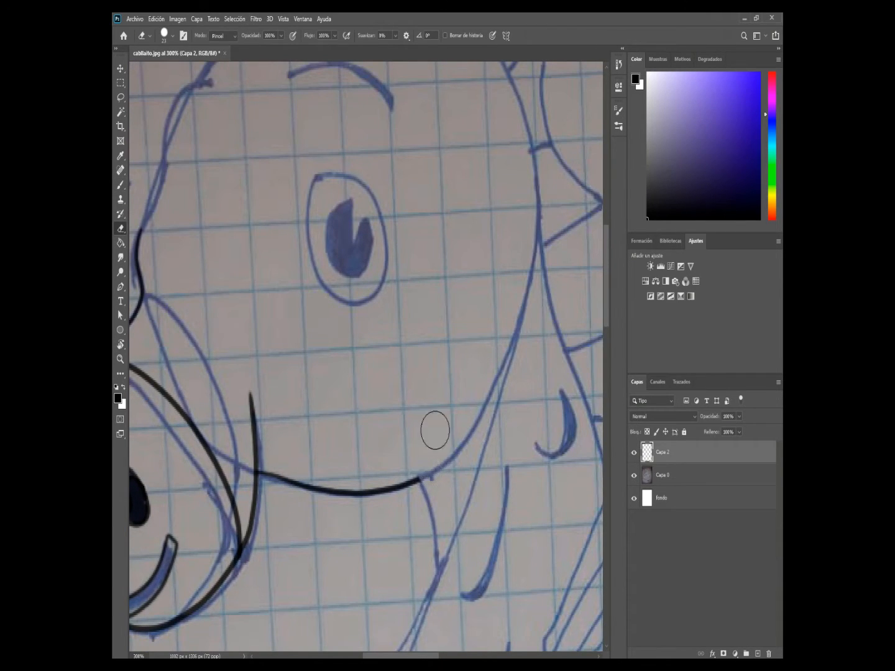
key(b)
- Ink the short curved throat line running down from the jaw to the chest
drag(436, 430, 424, 296)
mouse_move(410, 344)
mouse_down()
mouse_move(429, 440)
mouse_move(353, 411)
mouse_move(397, 377)
mouse_up()
key(ctrl+minus)
key(ctrl+plus)
drag(397, 405, 485, 15)
mouse_move(459, 117)
mouse_down()
mouse_move(367, 282)
mouse_move(295, 382)
mouse_move(255, 613)
mouse_up()
key(ctrl+z)
key(ctrl+z)
- Ink the front body contour from the throat down along the chest and belly
drag(426, 279, 504, 232)
mouse_move(537, 71)
mouse_down()
mouse_move(390, 309)
mouse_move(352, 642)
mouse_up()
drag(421, 388, 396, 147)
drag(322, 391, 433, 532)
drag(432, 490, 383, 313)
drag(373, 339, 425, 521)
drag(381, 294, 435, 622)
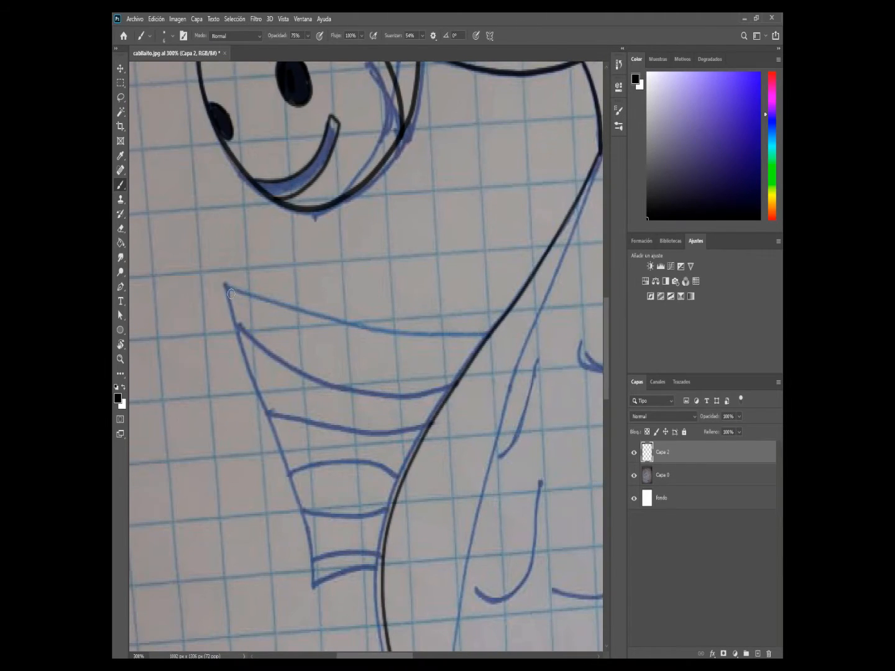
- Ink the outer edge and the curved lower edge of the belly fin, and erase the overlapping end
drag(226, 287, 311, 608)
key(e)
right_click(395, 529)
drag(394, 590, 394, 586)
key(b)
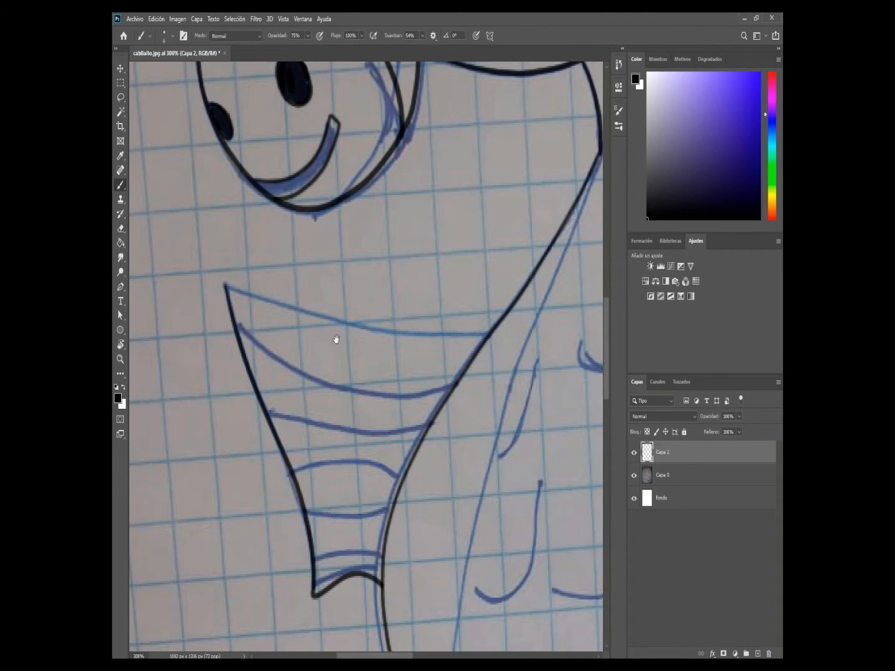
- Ink the upper edge of the belly fin from its tip to the body and erase the excess at the joint
drag(335, 340, 313, 499)
mouse_move(202, 446)
mouse_down()
mouse_move(415, 498)
mouse_move(471, 489)
mouse_up()
drag(428, 422, 317, 299)
key(e)
right_click(366, 321)
key(b)
drag(277, 419, 382, 335)
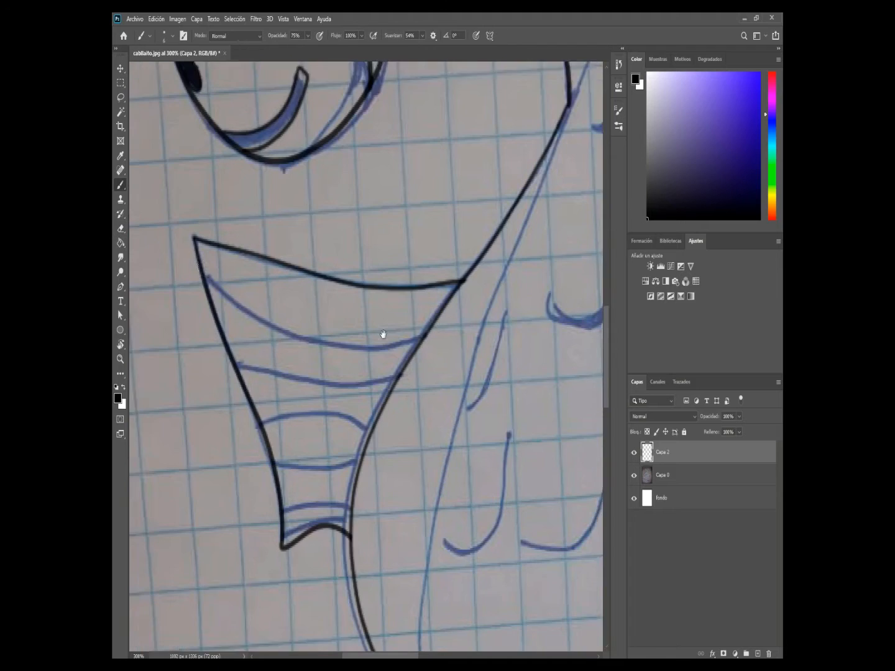
- Ink the upper curved ribs across the belly fin and erase their overshooting ends
mouse_move(189, 254)
mouse_down()
mouse_move(380, 337)
mouse_move(414, 324)
mouse_up()
drag(298, 373, 304, 223)
mouse_move(230, 196)
mouse_down()
mouse_move(295, 217)
mouse_move(395, 209)
mouse_up()
drag(348, 280, 362, 187)
drag(268, 163, 383, 173)
key(e)
right_click(371, 134)
key(b)
- Ink the remaining lower ribs of the belly fin and clean up the line ends with the Eraser
drag(282, 200, 376, 194)
drag(345, 254, 353, 192)
mouse_move(298, 184)
mouse_down()
mouse_move(362, 171)
mouse_move(372, 192)
mouse_up()
drag(379, 152, 341, 216)
key(e)
right_click(374, 217)
drag(357, 173, 351, 179)
drag(335, 235, 335, 261)
- Ink the oval outline of the seahorse's eye over the sketch and erase the stray part of the stroke
drag(448, 93, 261, 510)
key(b)
mouse_move(186, 94)
mouse_down()
mouse_move(375, 302)
mouse_move(340, 272)
mouse_up()
mouse_move(337, 217)
mouse_down()
mouse_move(326, 258)
mouse_move(362, 212)
mouse_move(346, 215)
mouse_up()
key(e)
mouse_move(337, 218)
mouse_down()
mouse_move(343, 326)
mouse_move(368, 353)
mouse_move(388, 353)
mouse_move(404, 335)
mouse_up()
right_click(356, 248)
key(b)
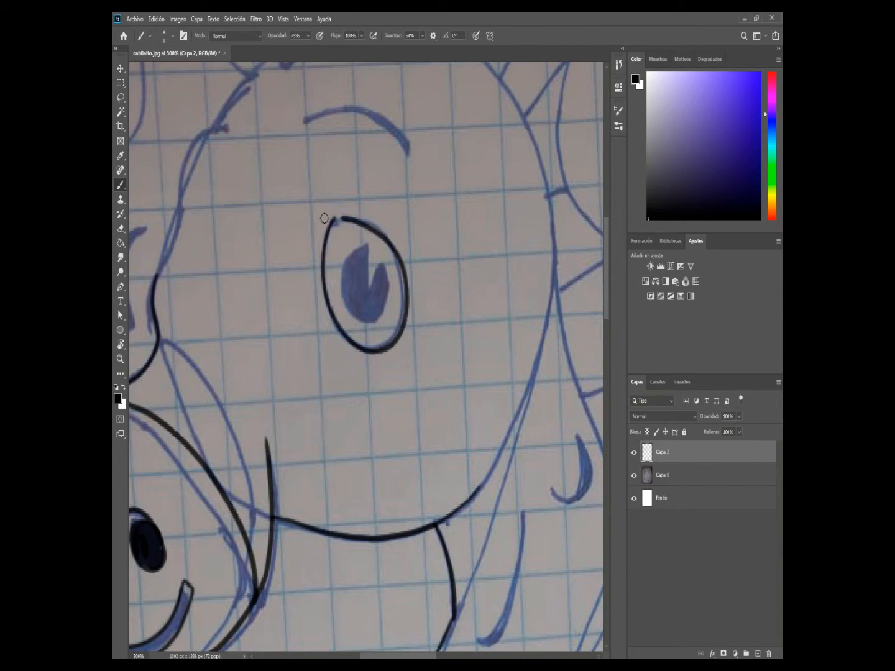
- Redraw the top of the eye outline as a closed curve and erase the uneven stretches
key(e)
drag(384, 265, 359, 214)
key(b)
key(e)
mouse_move(420, 262)
mouse_down()
mouse_move(408, 225)
mouse_move(409, 296)
mouse_up()
key(b)
- Ink the notched pupil outline inside the eye, set the brush smoothing to 0%, and fill the pupil with black
drag(341, 288, 384, 259)
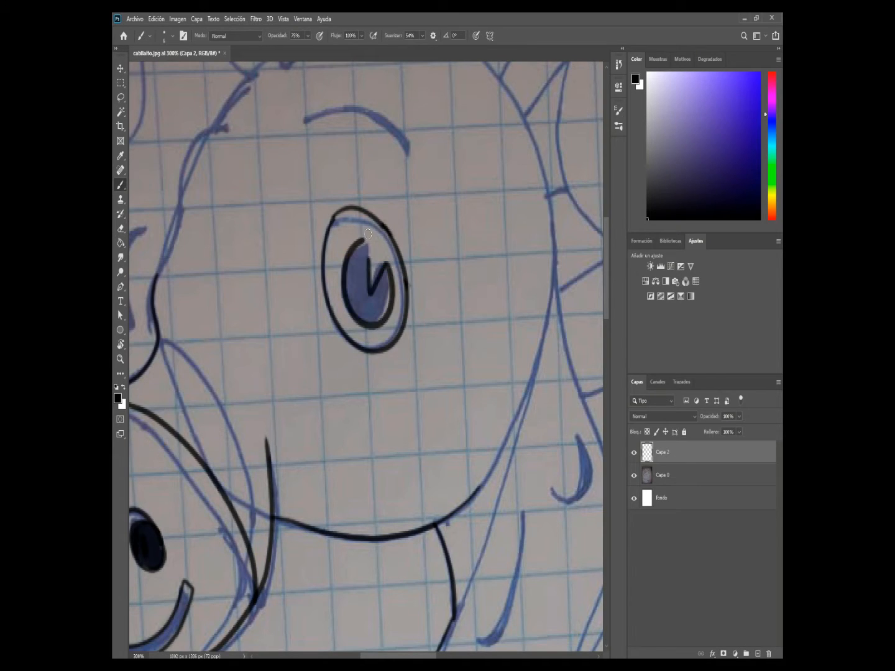
drag(408, 51, 396, 51)
drag(362, 252, 364, 265)
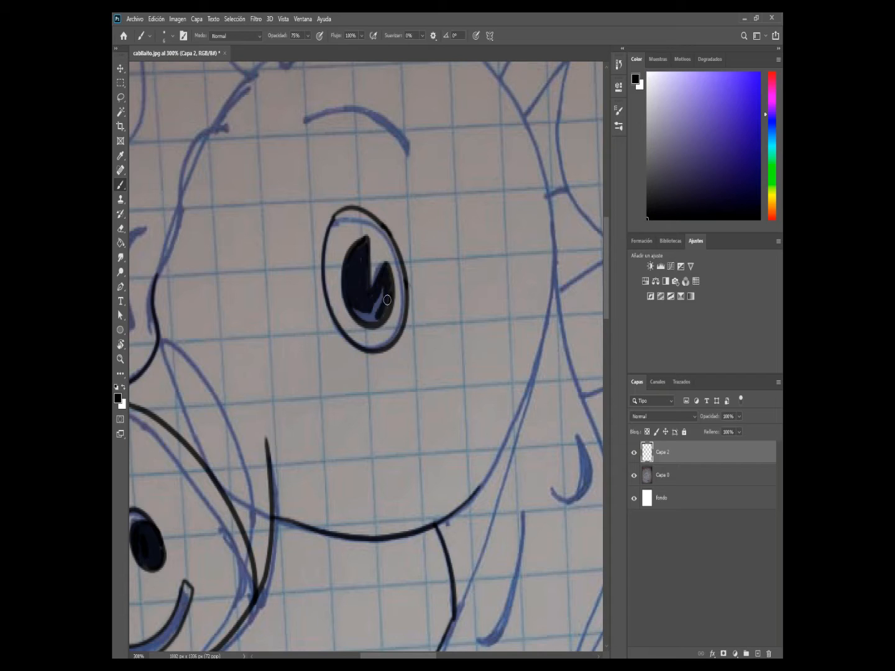
- Ink the arched, tapered eyebrow above the eye, undoing the misplaced strokes
scroll(357, 214, up, 3)
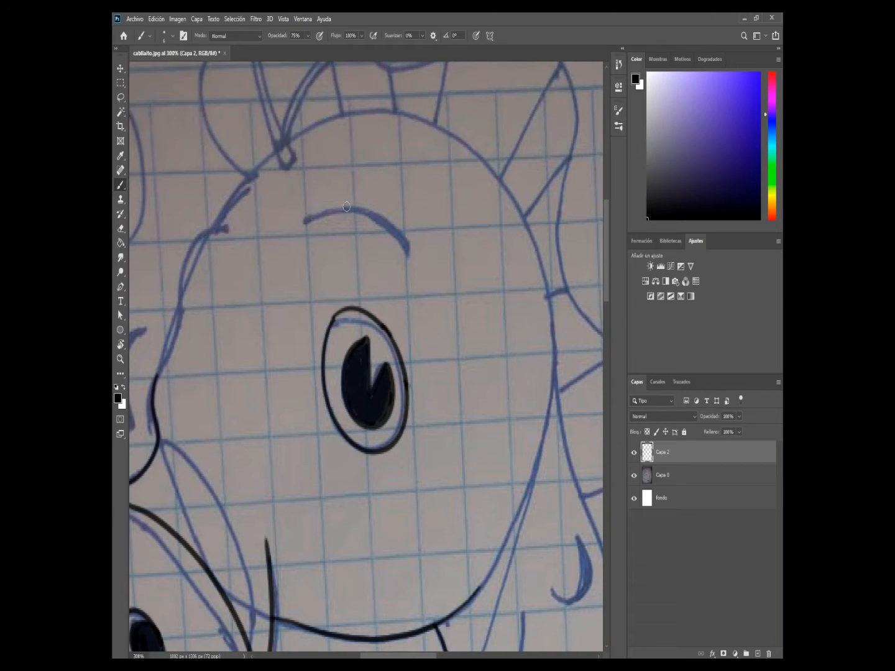
drag(313, 218, 417, 265)
drag(360, 210, 306, 221)
key(e)
right_click(366, 196)
key(Escape)
key(ctrl+z)
key(ctrl+z)
key(ctrl+z)
key(b)
key(ctrl+z)
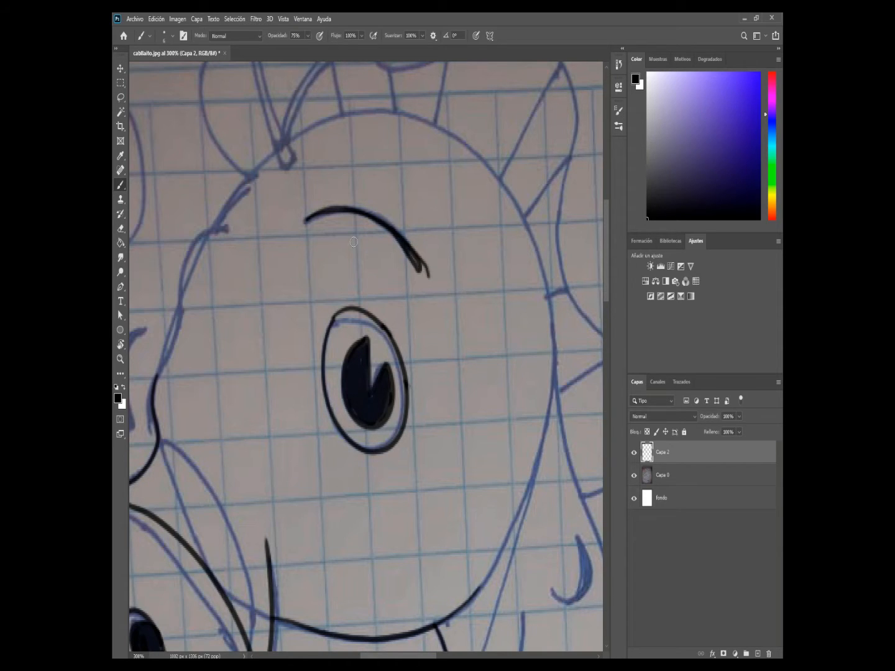
- Erase the stray strokes at the eyebrow's thick end and tidy its shape
key(e)
key(b)
mouse_move(349, 344)
mouse_down()
mouse_move(403, 225)
mouse_move(339, 336)
mouse_up()
- Ink the forehead contour from the snout bridge up to the base of the crest, erasing the excess
mouse_move(379, 443)
mouse_down()
mouse_move(379, 358)
mouse_move(295, 170)
mouse_move(507, 636)
mouse_up()
key(ctrl+plus)
mouse_move(303, 429)
mouse_down()
mouse_move(344, 282)
mouse_move(377, 272)
mouse_move(400, 220)
mouse_up()
key(e)
right_click(379, 266)
key(b)
drag(469, 257, 392, 345)
mouse_move(319, 312)
mouse_down()
mouse_move(346, 287)
mouse_move(261, 329)
mouse_up()
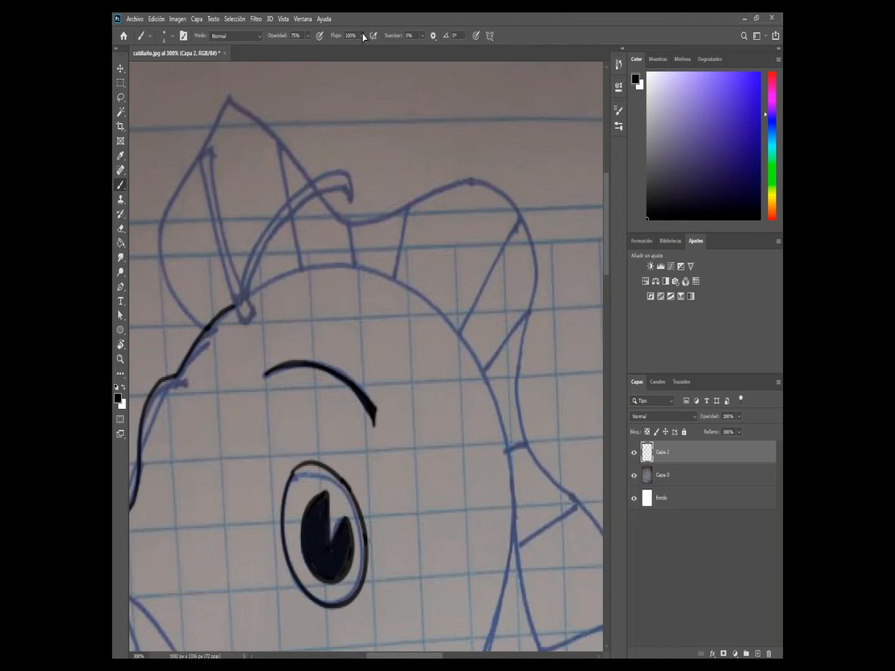
click(422, 36)
drag(421, 50, 431, 50)
mouse_move(248, 294)
mouse_down()
mouse_move(289, 269)
mouse_move(356, 266)
mouse_up()
key(ctrl+z)
key(ctrl+z)
- Set the brush smoothing to 76% and ink the top and back curve of the head
click(422, 36)
drag(421, 49, 442, 49)
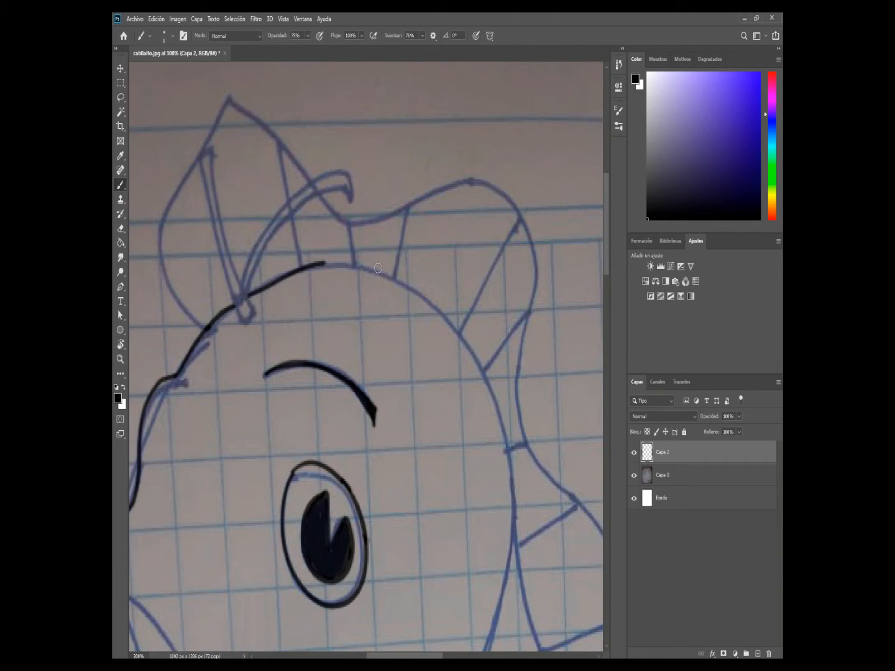
mouse_move(378, 268)
mouse_down()
mouse_move(513, 550)
mouse_move(492, 642)
mouse_up()
drag(297, 267, 373, 367)
- Ink the pointed crest and its wavy outer edge down behind the head, erasing the faulty part
mouse_move(304, 199)
mouse_down()
mouse_move(285, 442)
mouse_move(234, 475)
mouse_up()
mouse_move(252, 232)
mouse_down()
mouse_move(459, 328)
mouse_move(567, 575)
mouse_move(438, 343)
mouse_up()
key(e)
drag(430, 146, 439, 343)
key(b)
drag(414, 104, 545, 536)
drag(348, 298, 486, 433)
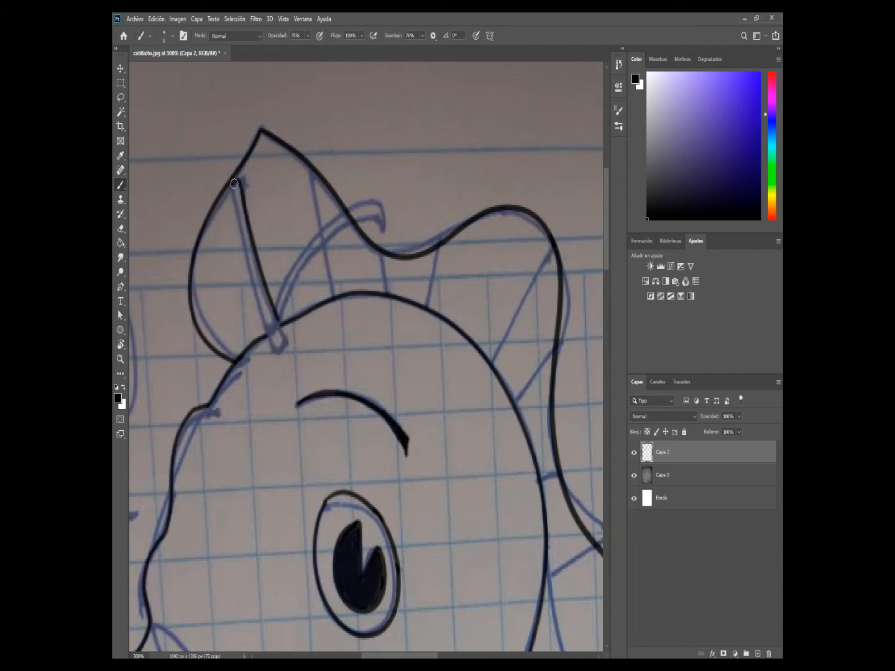
- Ink the straight and the hooked stems at the crest's base and erase the lines crossing their junction
right_click(290, 341)
key(Escape)
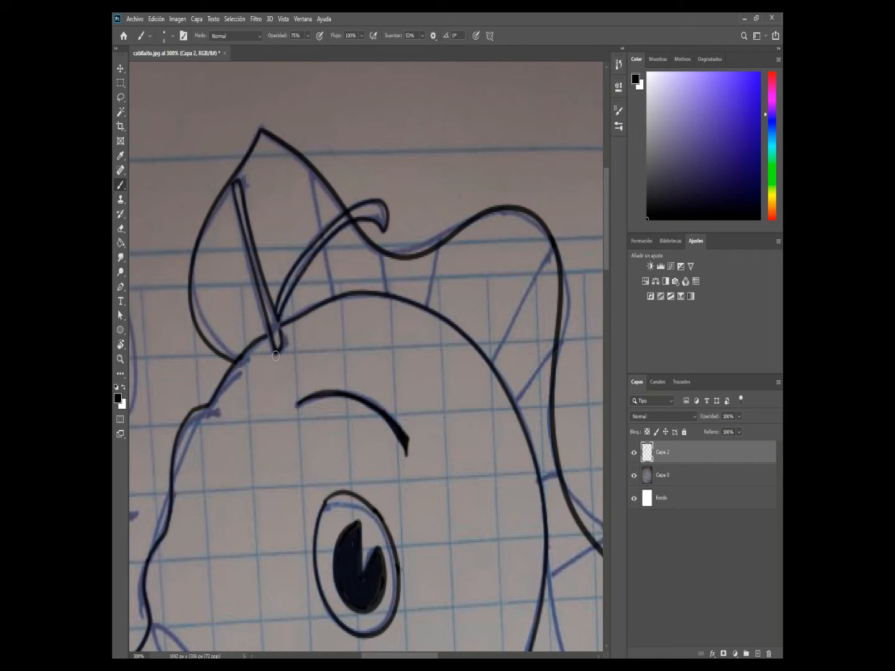
key(e)
right_click(298, 301)
drag(279, 337, 277, 309)
key(b)
mouse_move(337, 251)
mouse_down()
mouse_move(326, 208)
mouse_move(297, 239)
mouse_up()
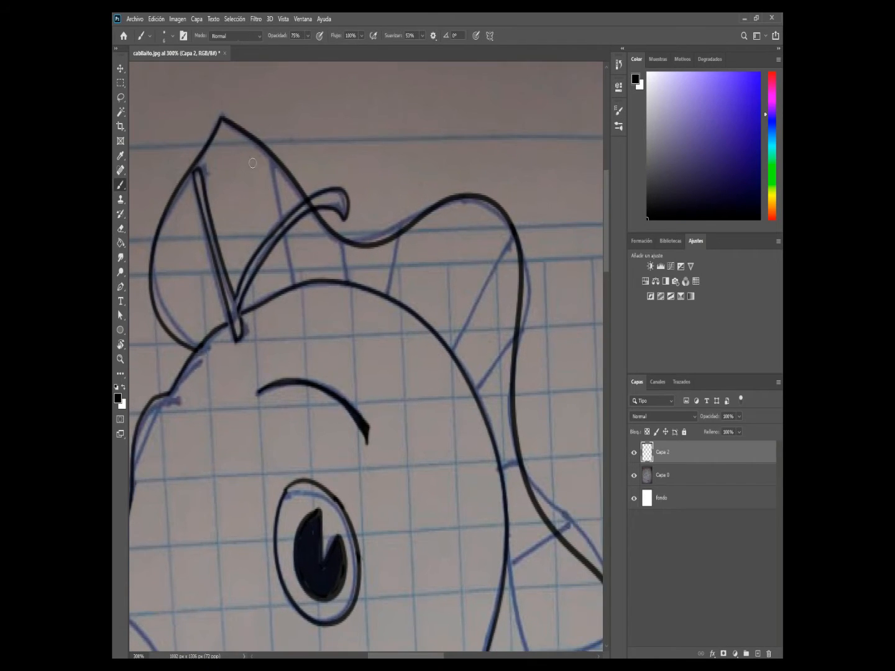
- Ink the cross ribs of the crest along the top and back of the head
drag(401, 230, 345, 148)
drag(341, 149, 330, 212)
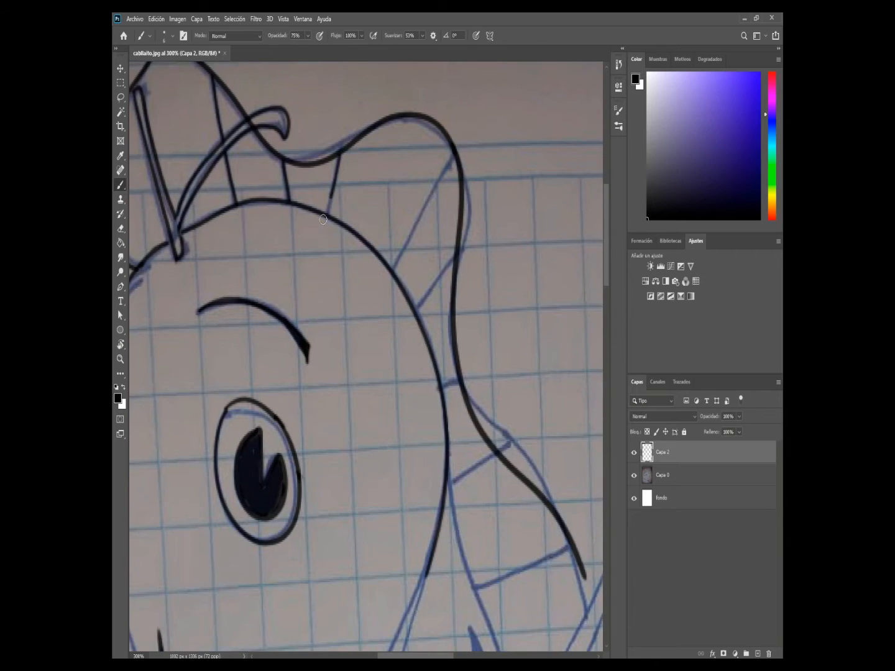
mouse_move(459, 153)
mouse_down()
mouse_move(377, 111)
mouse_move(313, 224)
mouse_up()
drag(367, 236, 351, 162)
drag(359, 144, 320, 192)
drag(358, 224, 355, 140)
drag(361, 180, 341, 186)
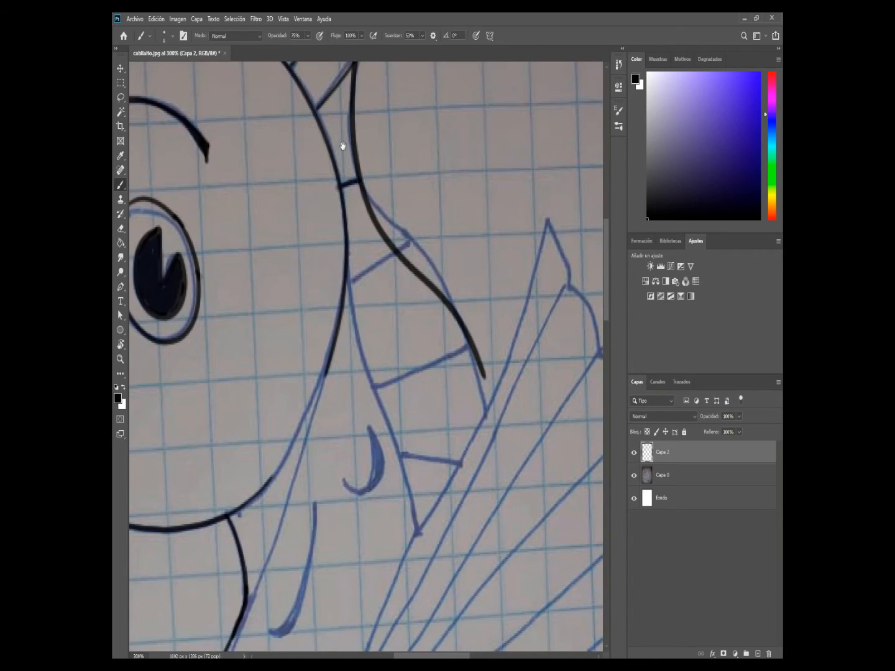
- Erase the lower end of the head's back curve where it runs past the neck junction
drag(353, 281, 326, 156)
key(e)
right_click(301, 193)
drag(299, 240, 316, 133)
key(b)
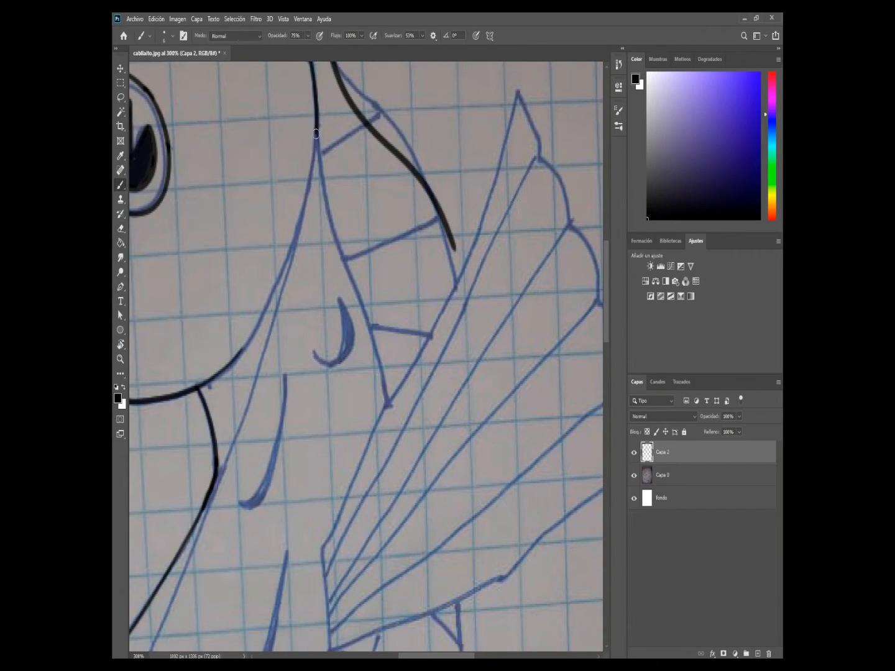
- Ink the back of the neck from the head curve down to the edge of the large dorsal fin
drag(327, 193, 382, 376)
drag(375, 321, 348, 186)
drag(349, 228, 361, 269)
drag(365, 156, 334, 429)
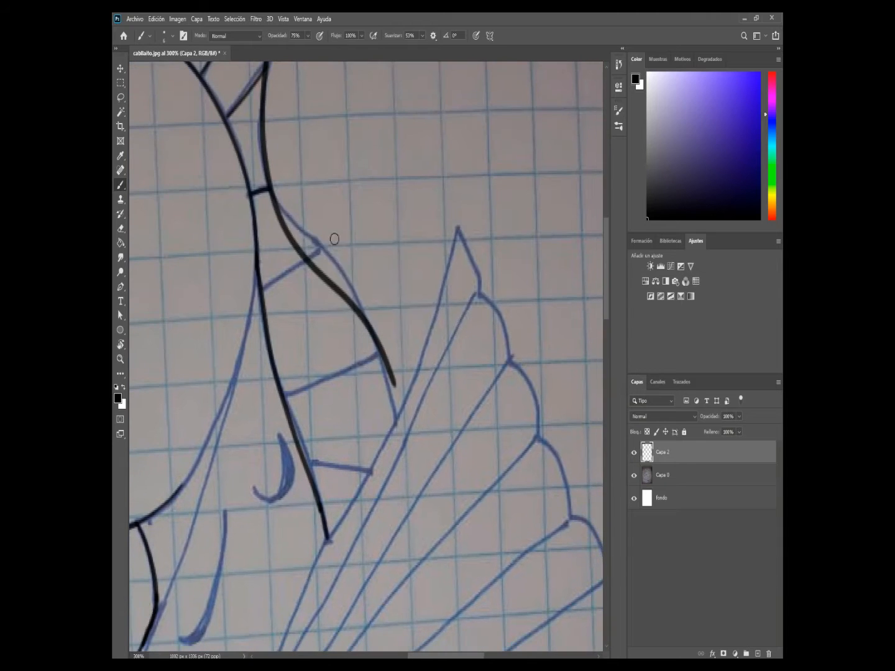
- Erase the misplaced outer curve of the neck ridge, re-ink it along the sketch, and ink the ridge's upper cross rib
key(e)
right_click(311, 228)
mouse_move(316, 262)
mouse_down()
mouse_move(279, 211)
mouse_move(319, 249)
mouse_move(286, 185)
mouse_move(306, 179)
mouse_move(379, 319)
mouse_move(385, 362)
mouse_up()
key(b)
key(e)
right_click(320, 246)
key(b)
drag(311, 180, 354, 207)
scroll(357, 215, down, 4)
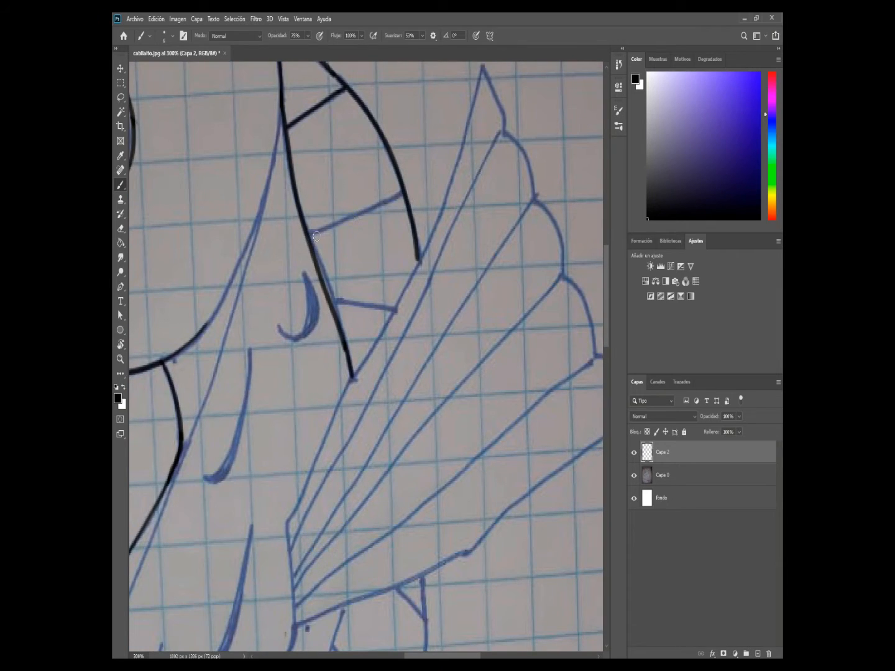
- Ink the neck ridge's middle cross rib and the short vertical base line of the large dorsal fin
click(410, 188)
key(b)
mouse_move(378, 326)
mouse_down()
mouse_move(352, 218)
mouse_move(357, 270)
mouse_up()
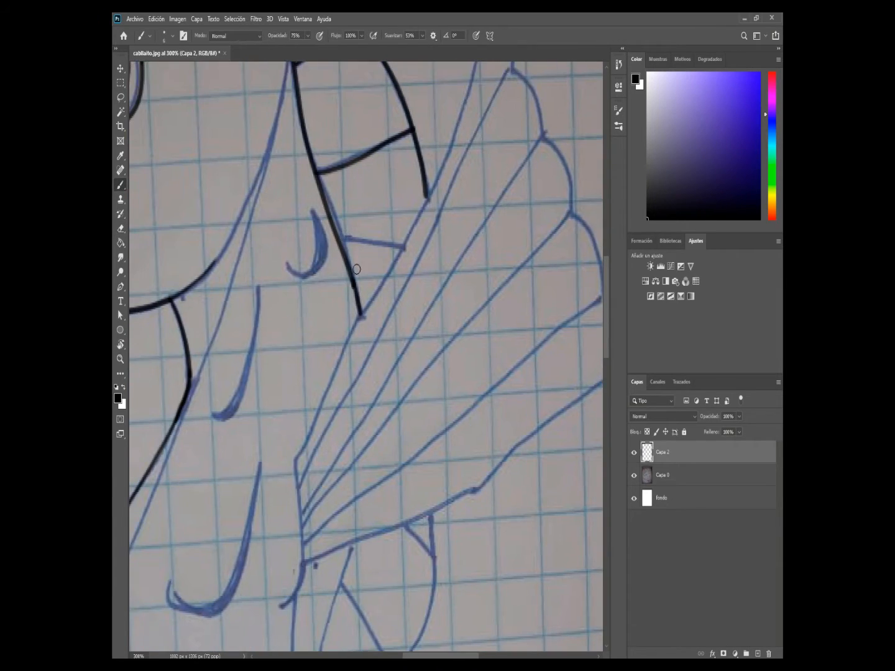
mouse_move(315, 448)
mouse_down()
mouse_move(354, 285)
mouse_move(341, 402)
mouse_up()
drag(380, 261, 312, 480)
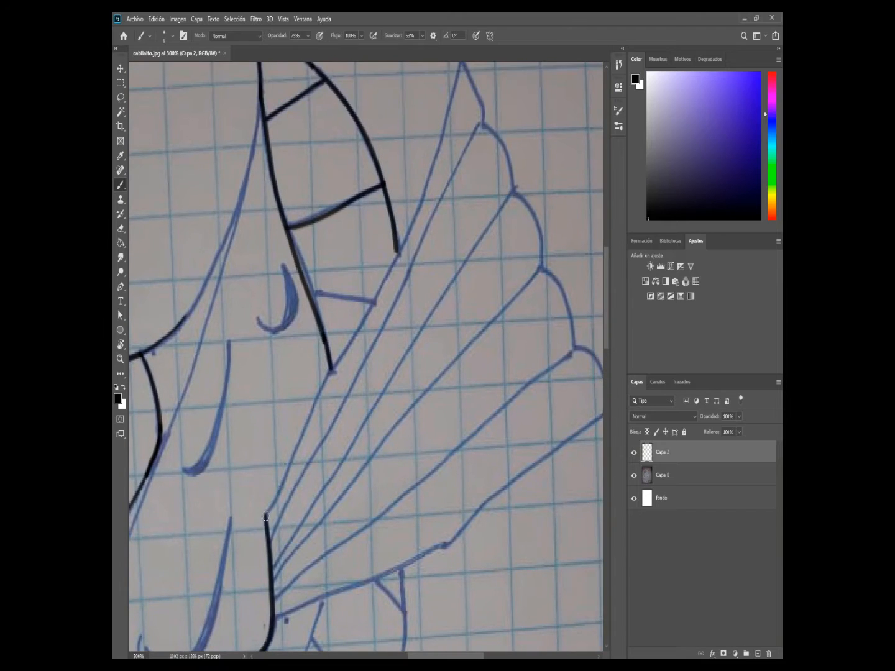
- Ink the dorsal fin's front edge from its base past the neck ridge, discarding the unwanted strokes
drag(265, 516, 414, 218)
drag(398, 274, 354, 413)
key(ctrl+z)
drag(359, 496, 391, 344)
mouse_move(253, 502)
mouse_down()
mouse_move(305, 377)
mouse_move(290, 419)
mouse_move(407, 189)
mouse_move(313, 459)
mouse_up()
key(ctrl+z)
drag(311, 461, 352, 326)
key(e)
key(ctrl+z)
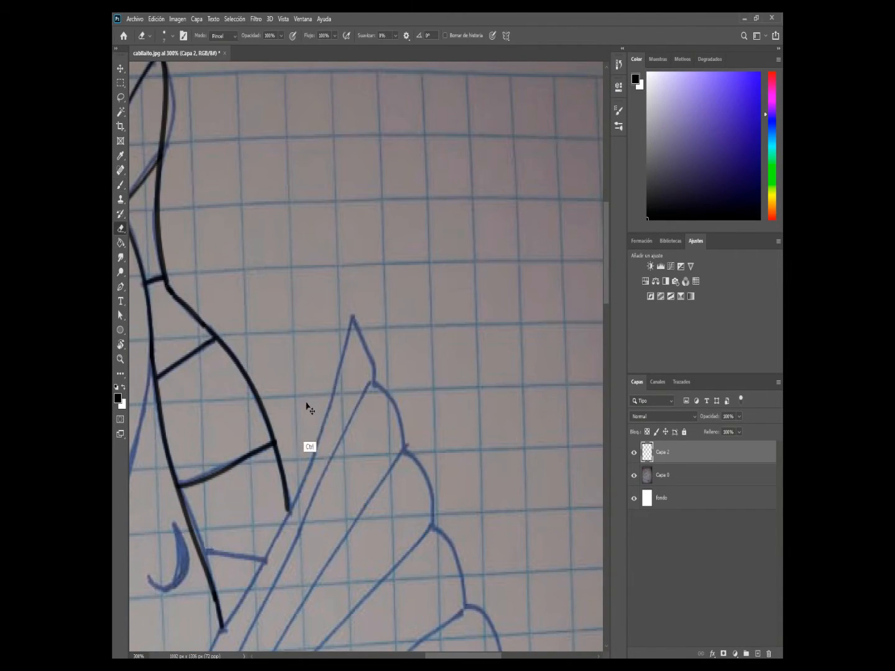
click(619, 64)
click(547, 181)
click(619, 64)
- Ink the dorsal fin's front edge up to its pointed tip and start the scalloped outer edge
key(ctrl+plus)
key(ctrl+plus)
drag(403, 595, 460, 420)
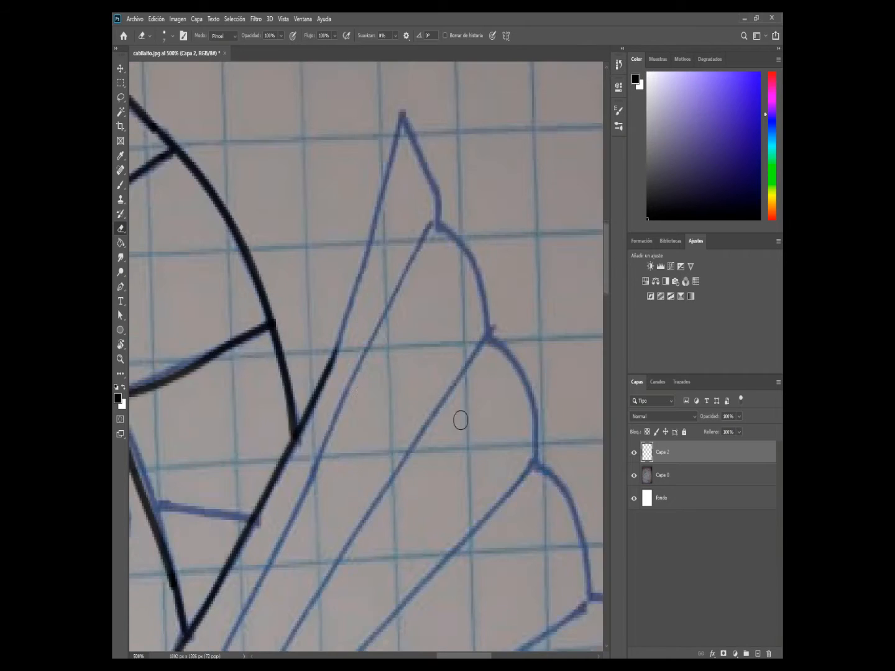
mouse_move(337, 355)
mouse_down()
mouse_move(331, 419)
mouse_move(397, 191)
mouse_move(433, 298)
mouse_move(368, 164)
mouse_up()
key(b)
mouse_move(368, 157)
mouse_down()
mouse_move(418, 265)
mouse_move(370, 187)
mouse_move(416, 311)
mouse_up()
mouse_move(416, 311)
mouse_down()
mouse_move(375, 220)
mouse_move(434, 346)
mouse_up()
mouse_move(433, 346)
mouse_down()
mouse_move(391, 245)
mouse_move(457, 353)
mouse_move(385, 416)
mouse_up()
- Finish inking the dorsal fin's scalloped outer edge and its lower edge back to the base
drag(385, 417, 499, 170)
drag(283, 342, 543, 137)
drag(236, 380, 422, 282)
mouse_move(194, 362)
mouse_down()
mouse_move(489, 219)
mouse_move(461, 245)
mouse_move(473, 237)
mouse_up()
key(e)
right_click(461, 235)
key(b)
- Undo the stray rib stroke and ink the dorsal fin's first inner rib from the base to the first scallop notch
key(ctrl+minus)
key(ctrl+minus)
key(ctrl+minus)
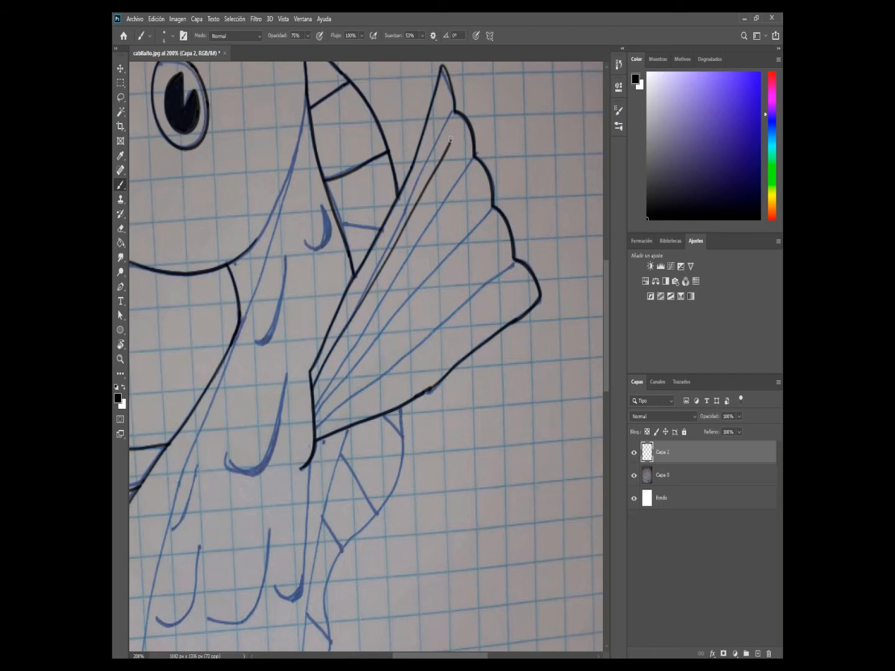
key(ctrl+z)
key(ctrl+plus)
key(ctrl+plus)
mouse_move(260, 421)
mouse_down()
mouse_move(426, 113)
mouse_move(326, 490)
mouse_move(443, 233)
mouse_move(391, 334)
mouse_up()
key(e)
right_click(346, 474)
key(b)
key(e)
key(b)
drag(445, 238, 378, 353)
drag(349, 503, 399, 216)
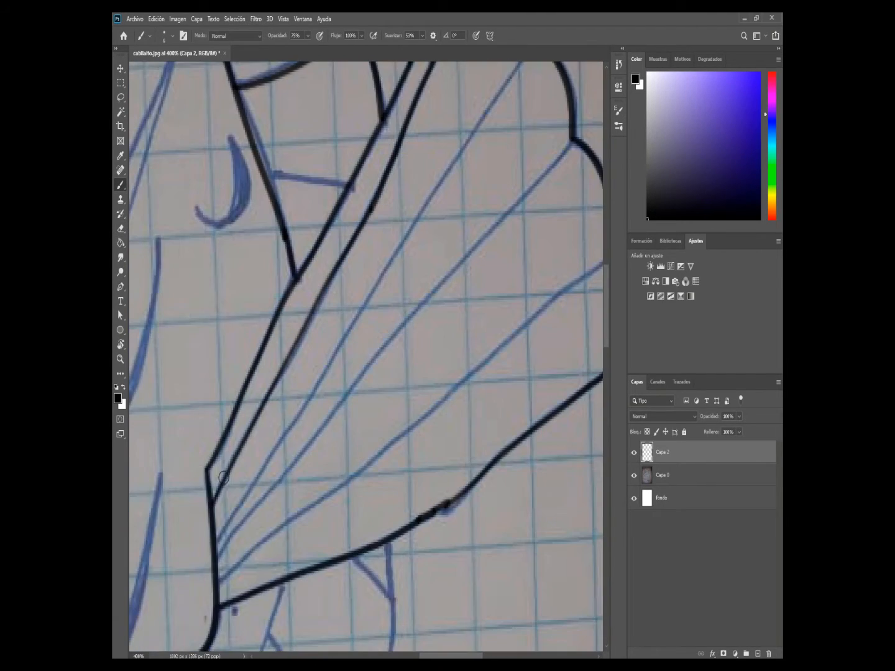
- Ink the dorsal fin's second and third inner ribs from the base to their scallop notches
drag(217, 540, 489, 113)
key(ctrl+z)
mouse_move(494, 125)
mouse_down()
mouse_move(396, 334)
mouse_move(437, 247)
mouse_up()
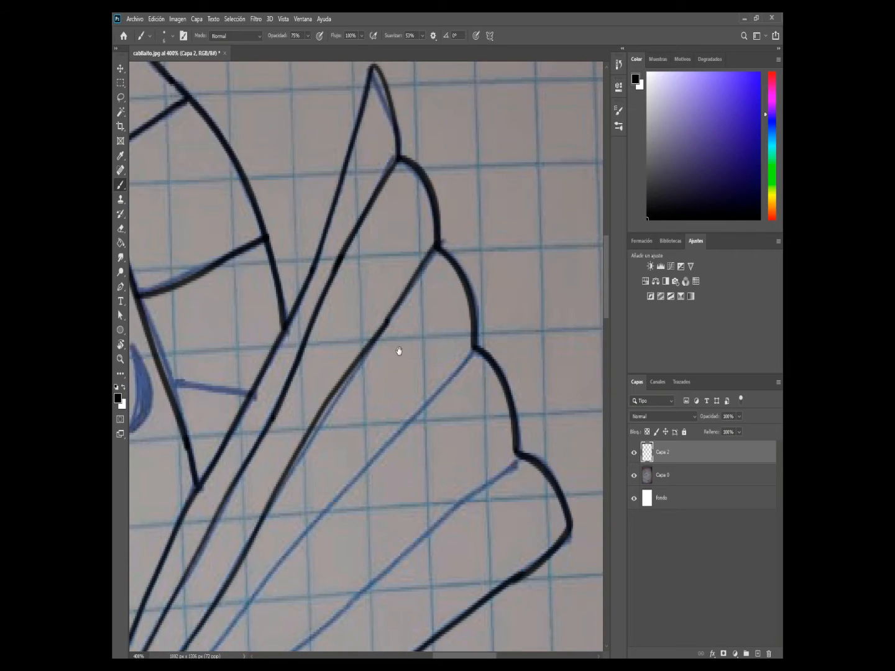
drag(399, 352, 503, 57)
mouse_move(247, 438)
mouse_down()
mouse_move(493, 146)
mouse_move(372, 387)
mouse_up()
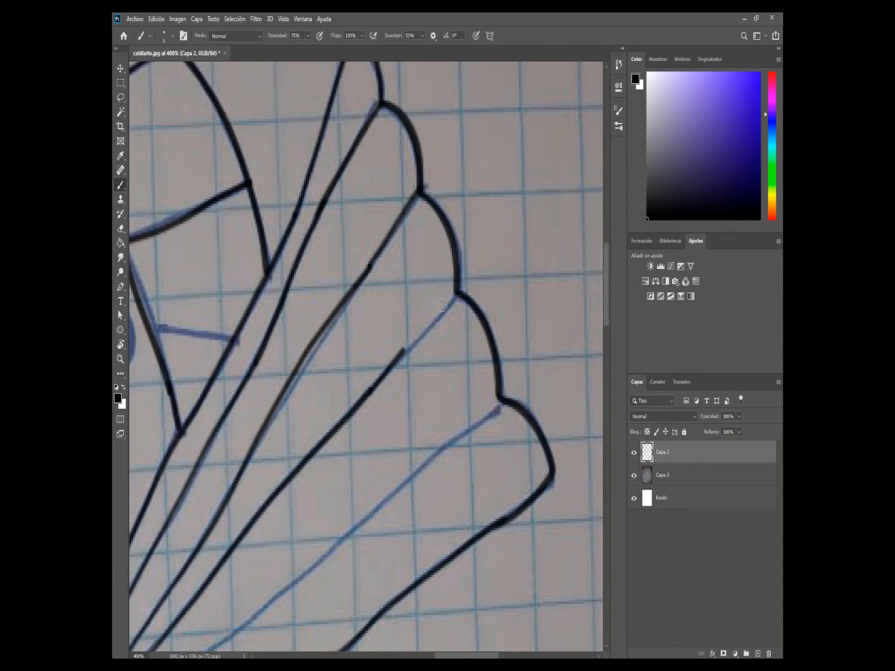
drag(440, 316, 459, 294)
- Ink the dorsal fin's fourth inner rib from the base to the last scallop notch
drag(396, 471, 486, 122)
mouse_move(192, 385)
mouse_down()
mouse_move(298, 307)
mouse_move(526, 103)
mouse_up()
mouse_move(556, 82)
mouse_down()
mouse_move(367, 347)
mouse_move(398, 310)
mouse_up()
key(ctrl+z)
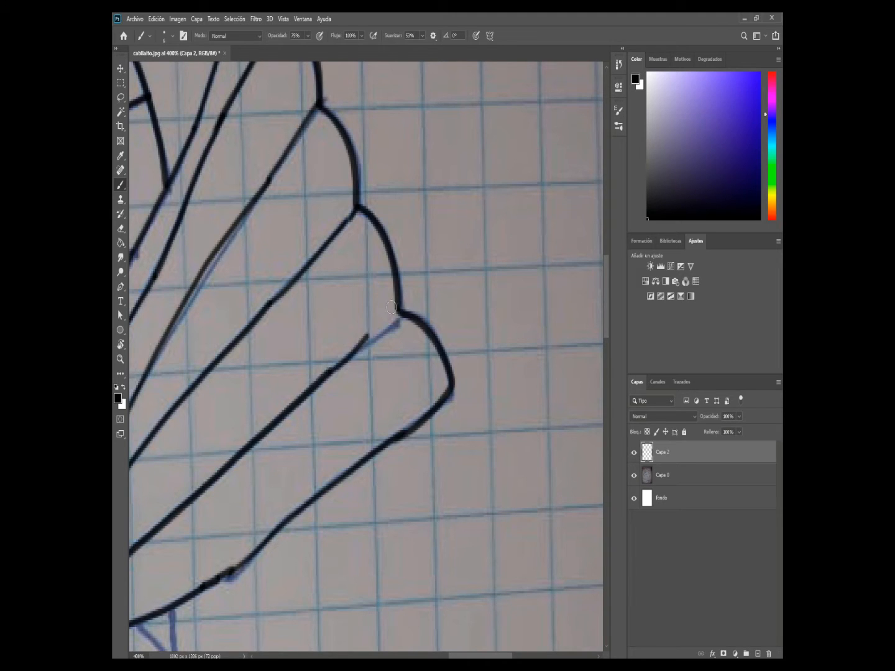
drag(329, 374, 398, 311)
- On layer Capa 2, ink the back contour from the dorsal fin's lower edge down to the tail and trim its lower part
key(ctrl+minus)
key(ctrl+minus)
key(ctrl+minus)
drag(329, 422, 400, 207)
click(647, 569)
click(675, 453)
key(ctrl+plus)
drag(354, 396, 372, 651)
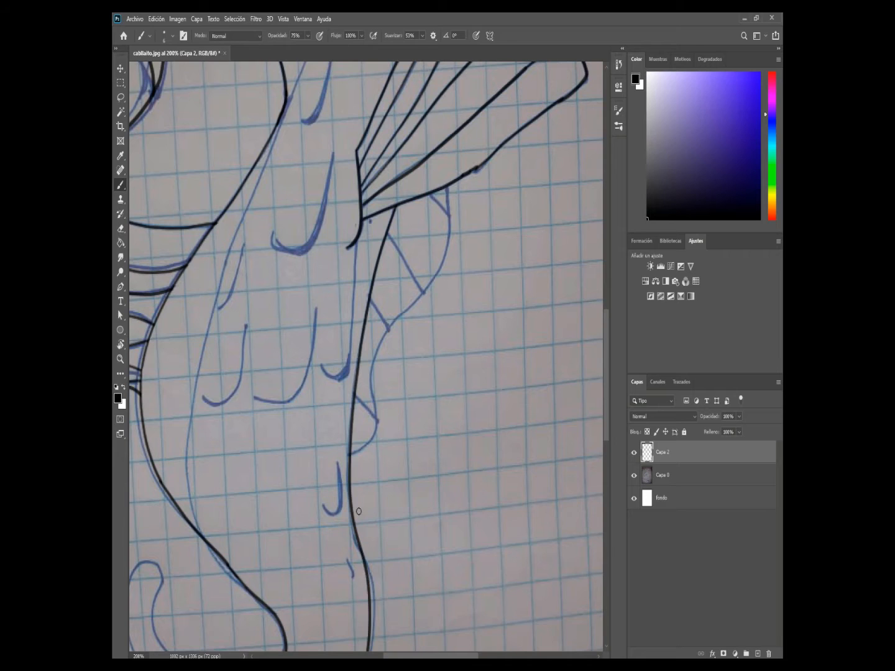
key(e)
right_click(376, 622)
drag(363, 557, 368, 631)
key(b)
- Ink the wavy outer edge and the cross ribs of the lower back ridge beneath the dorsal fin
drag(456, 223, 430, 312)
key(ctrl+plus)
key(ctrl+plus)
mouse_move(480, 185)
mouse_down()
mouse_move(474, 340)
mouse_move(328, 606)
mouse_up()
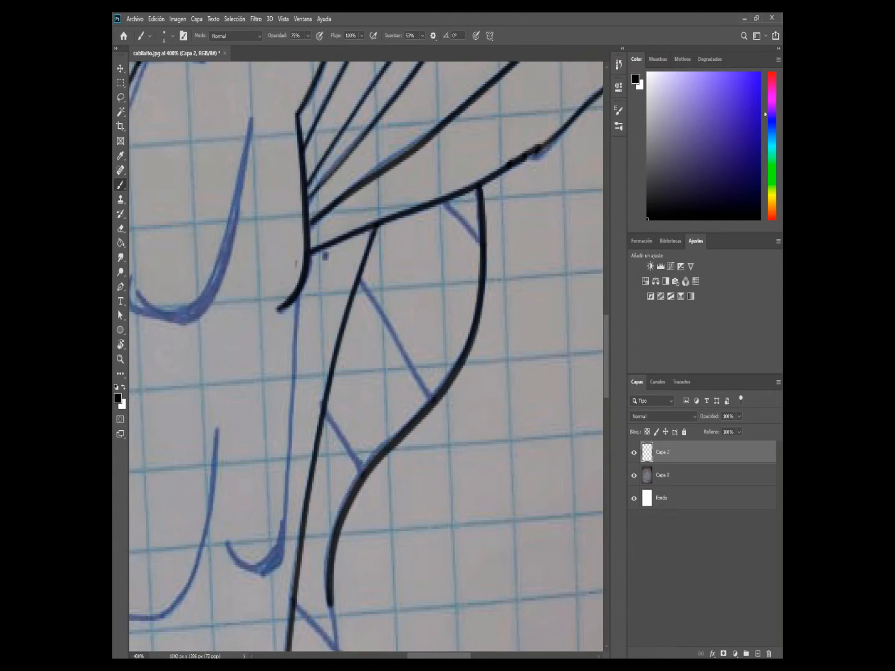
drag(359, 281, 422, 370)
drag(334, 645, 389, 370)
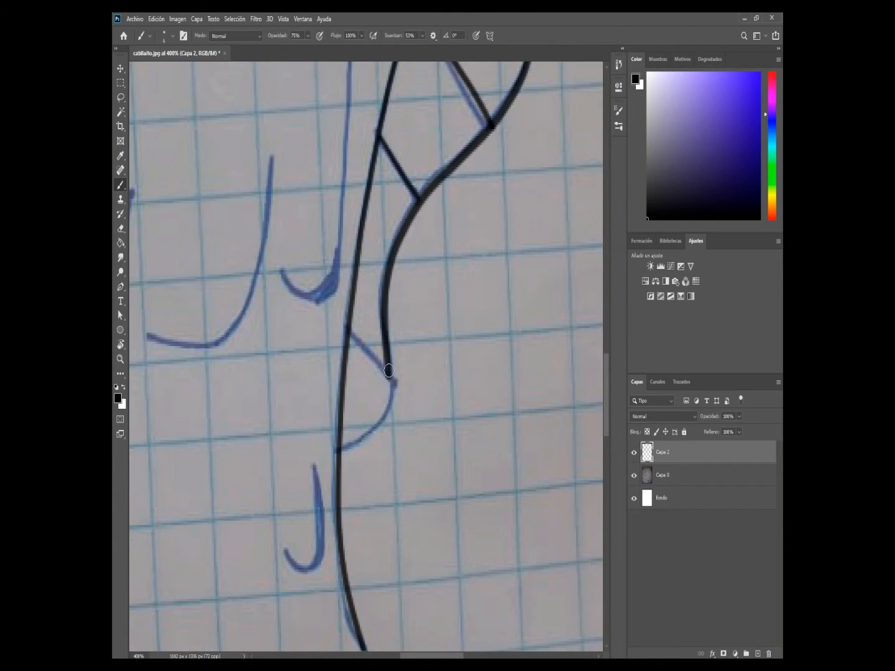
drag(373, 597, 421, 179)
- Ink the outer and inner contours of the curled tail, erasing and redrawing where the lines need correcting
mouse_move(410, 222)
mouse_down()
mouse_move(414, 475)
mouse_move(233, 622)
mouse_up()
mouse_move(174, 546)
mouse_down()
mouse_move(327, 322)
mouse_move(389, 425)
mouse_up()
mouse_move(210, 215)
mouse_down()
mouse_move(216, 127)
mouse_move(301, 443)
mouse_move(430, 493)
mouse_move(445, 354)
mouse_up()
drag(434, 276, 367, 158)
key(e)
drag(368, 255, 391, 230)
key(b)
drag(358, 266, 400, 218)
key(e)
mouse_move(392, 359)
mouse_down()
mouse_move(376, 202)
mouse_move(340, 216)
mouse_move(350, 218)
mouse_up()
key(b)
key(e)
key(b)
- Outline the small curved brow mark in front of the face and fill it with black
key(ctrl+minus)
key(ctrl+minus)
key(ctrl+minus)
drag(396, 74, 401, 344)
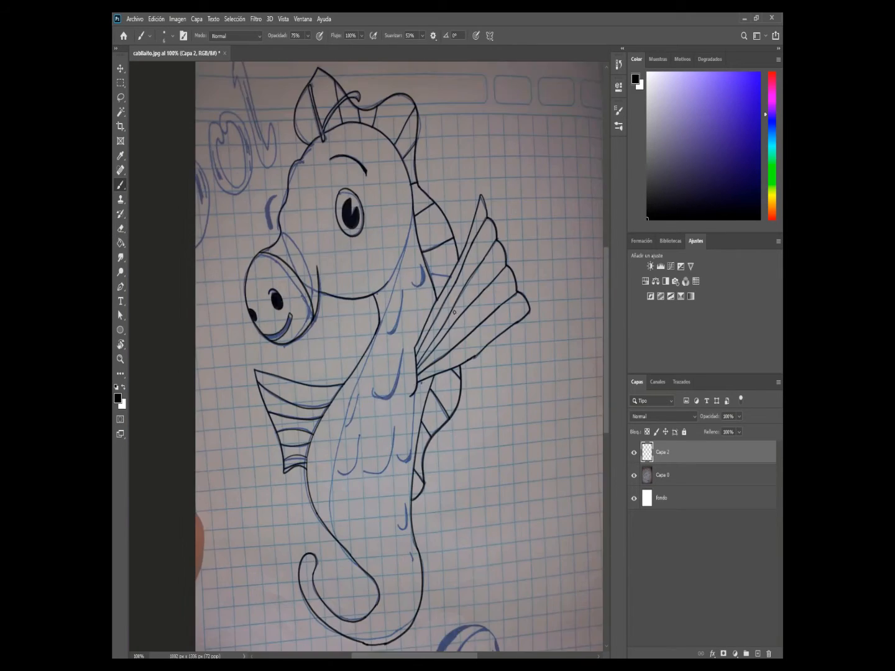
key(ctrl+plus)
key(ctrl+plus)
key(ctrl+plus)
drag(332, 380, 378, 610)
drag(276, 267, 260, 409)
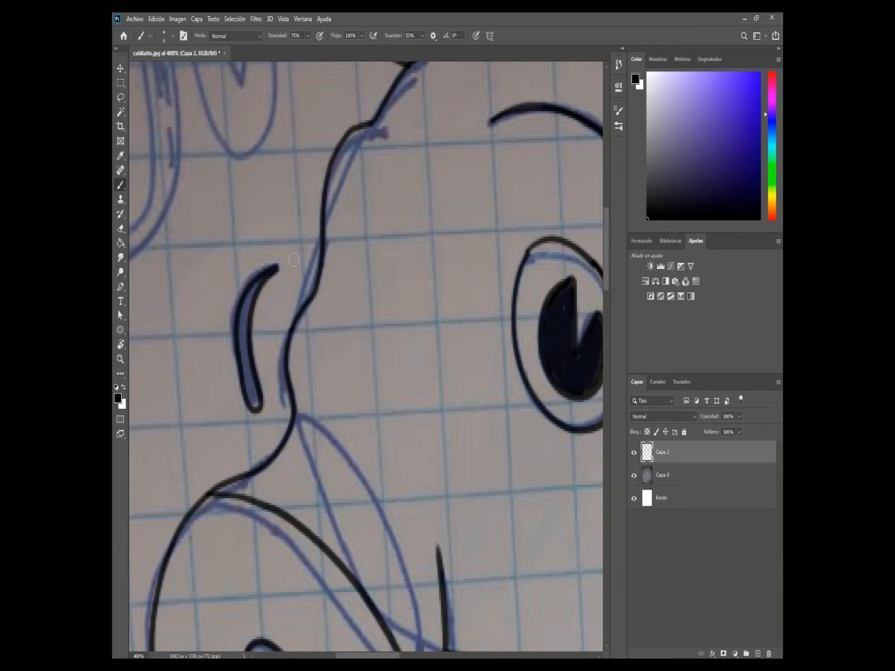
drag(240, 325, 262, 277)
- Ink the large hooked scale mark in the middle of the body with a thick filled lower curve
drag(448, 628, 360, 413)
drag(535, 492, 247, 311)
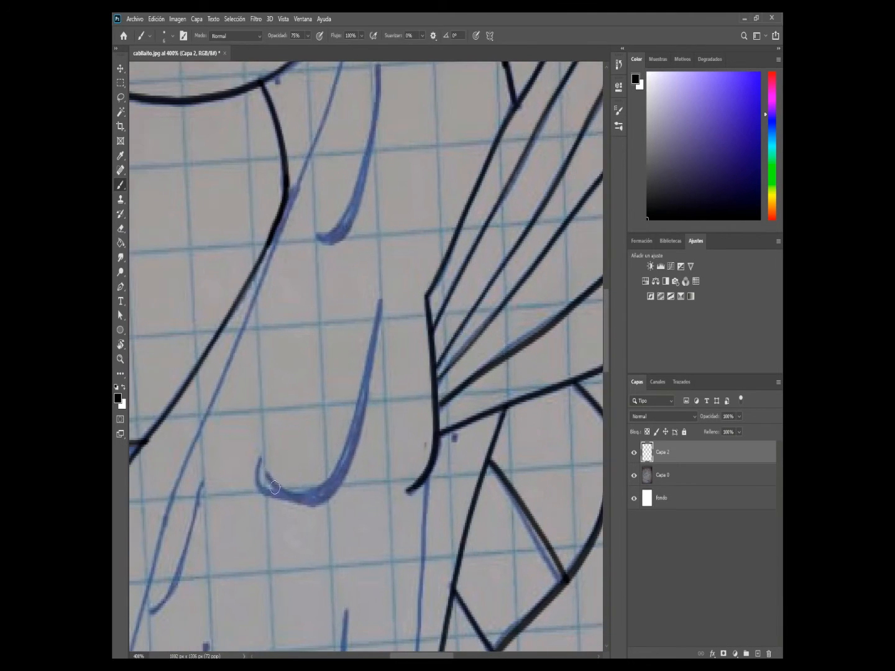
drag(260, 462, 381, 300)
drag(262, 493, 360, 403)
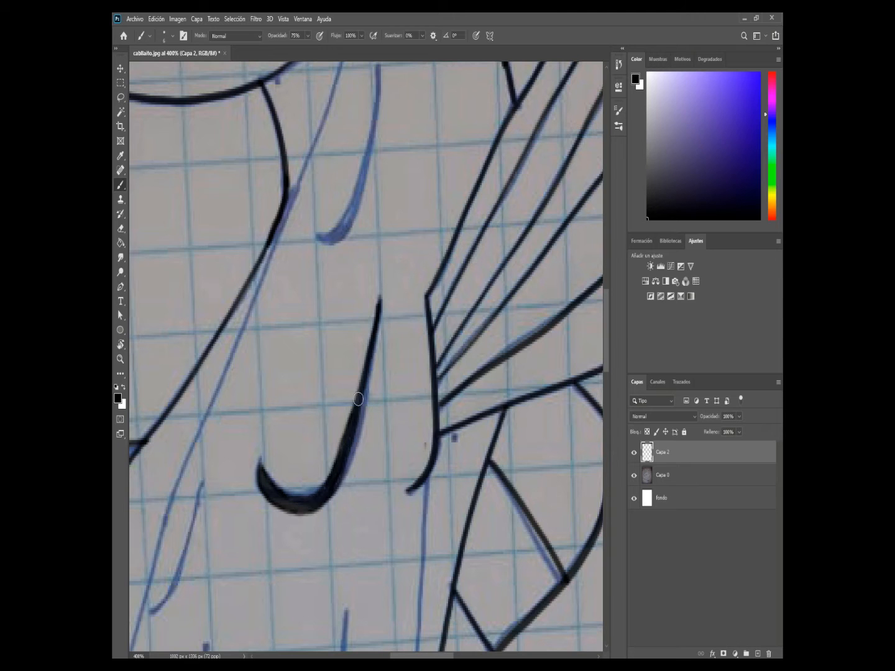
drag(358, 399, 322, 584)
- Ink the two hooked scale marks on the neck, one below the cheek and one beside the neck ridge
drag(283, 422, 343, 250)
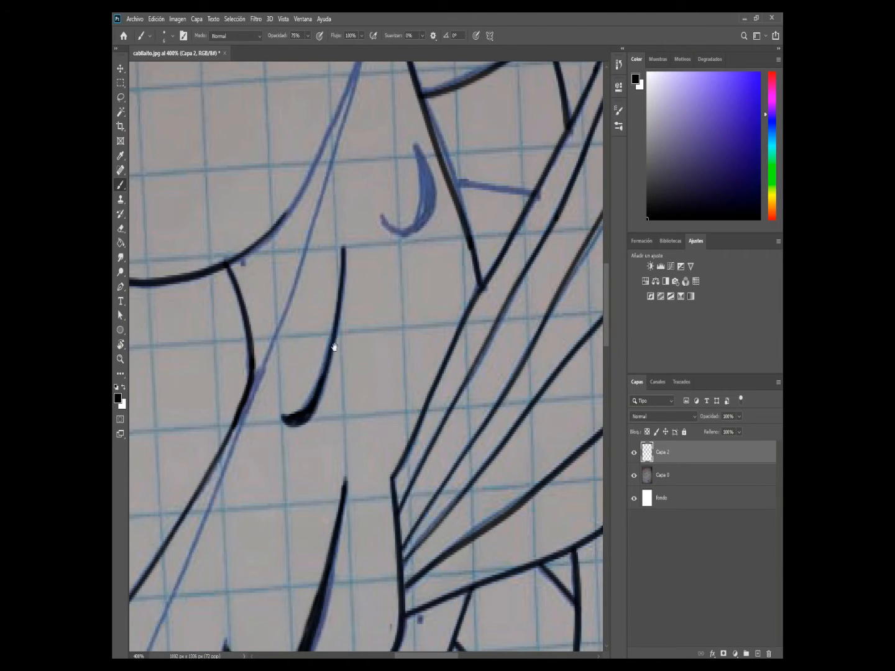
drag(334, 347, 274, 487)
drag(320, 359, 355, 291)
- Ink the thin line running down from the dorsal fin's base and the hooked scale mark at its end
drag(345, 560, 350, 344)
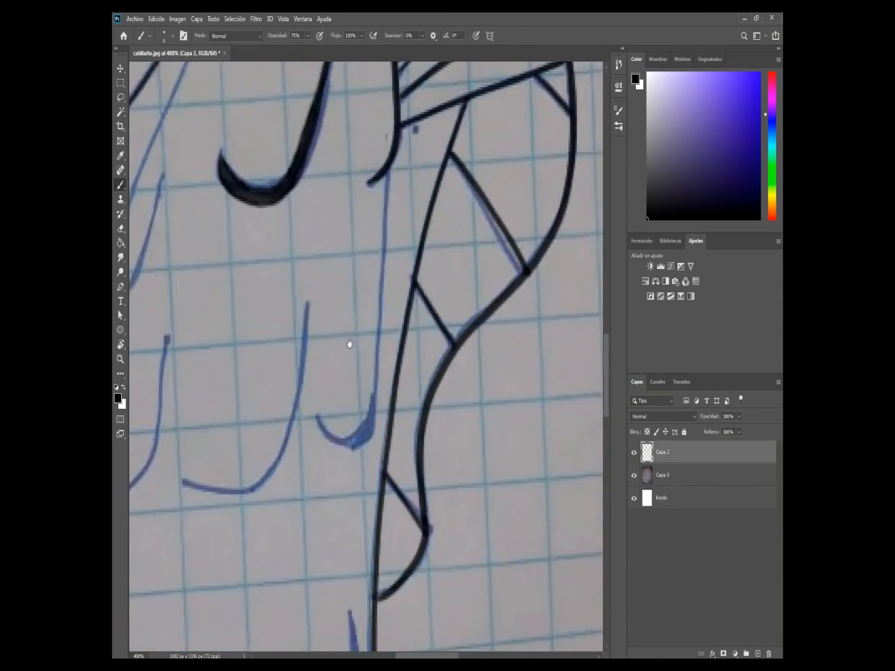
drag(366, 273, 373, 292)
drag(393, 186, 367, 455)
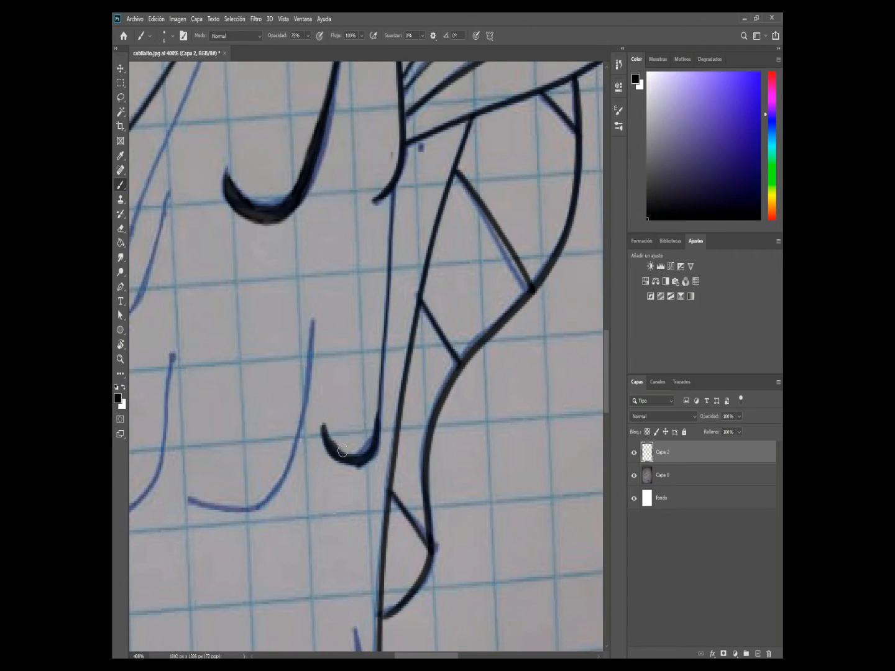
- Ink the remaining curved scale marks across the belly and the small one on the lower back
drag(343, 393, 385, 302)
mouse_move(235, 413)
mouse_down()
mouse_move(355, 230)
mouse_move(230, 416)
mouse_move(289, 417)
mouse_up()
drag(289, 391, 407, 405)
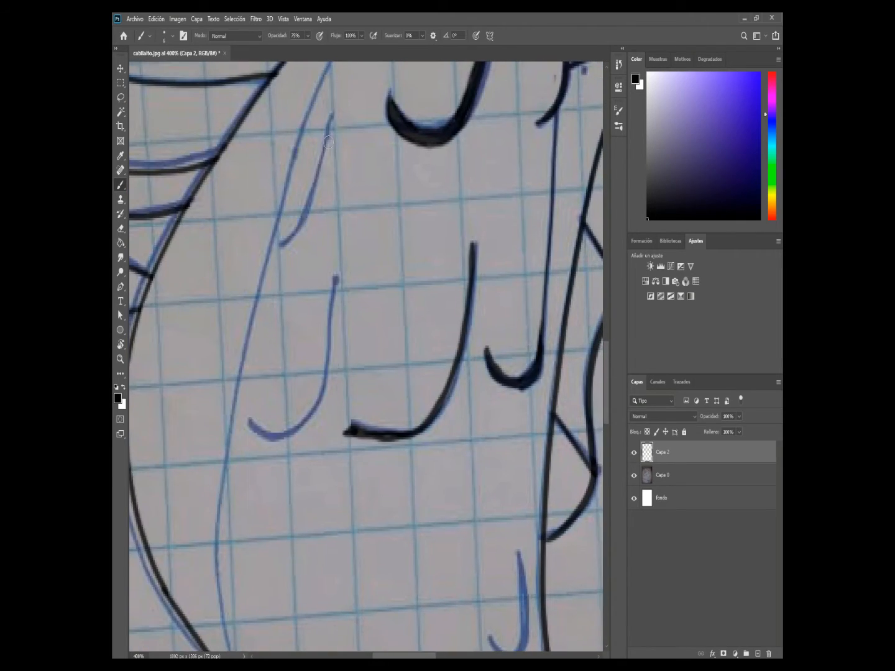
drag(331, 116, 275, 248)
drag(335, 280, 250, 424)
drag(325, 391, 257, 434)
drag(491, 535, 386, 230)
drag(413, 247, 411, 350)
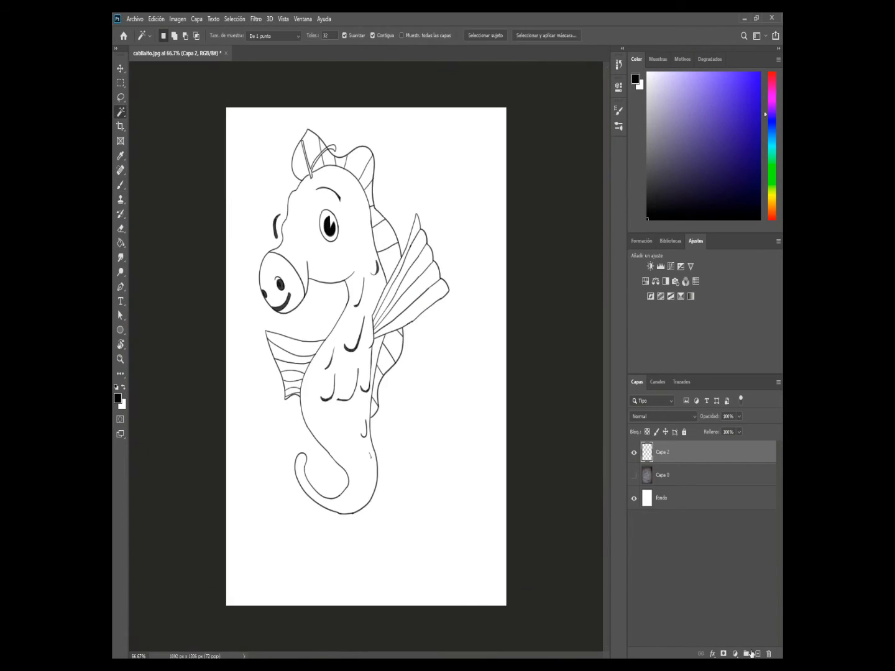
- Add a layer named cuerpo above the line art and select the body area from layer Capa 2 with the Magic Wand
double_click(663, 452)
scroll(327, 246, up, 2)
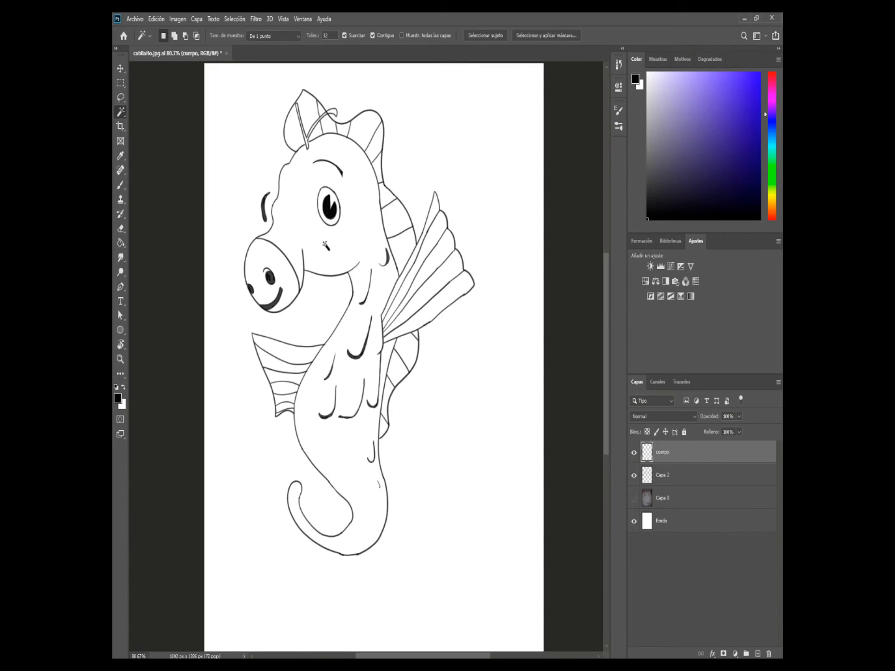
click(659, 476)
click(318, 235)
- Choose a yellow foreground colour and set the Brush to size 46 with 100% opacity
click(773, 196)
click(718, 89)
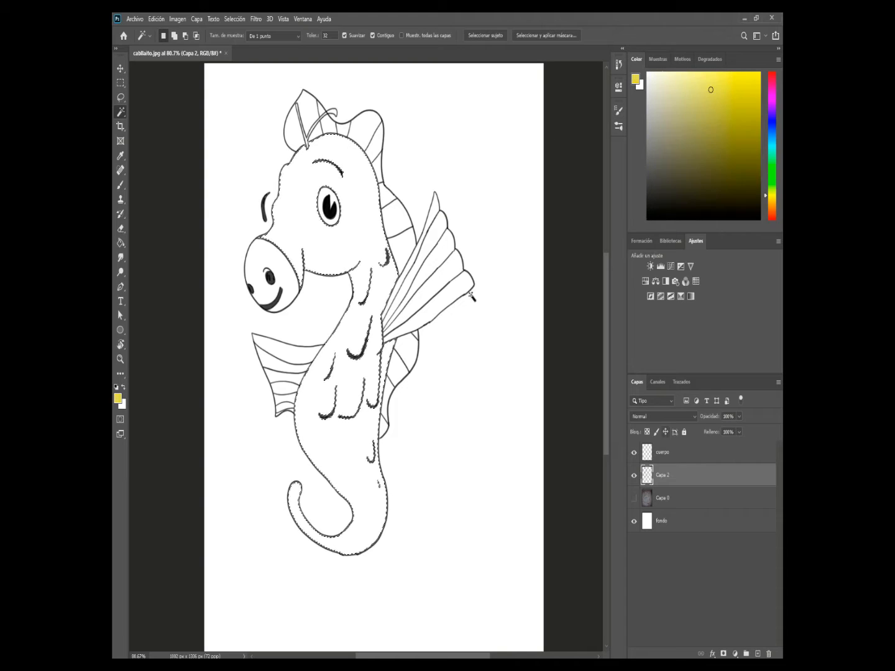
click(121, 185)
click(172, 36)
drag(161, 73, 166, 74)
click(721, 102)
click(723, 94)
click(308, 36)
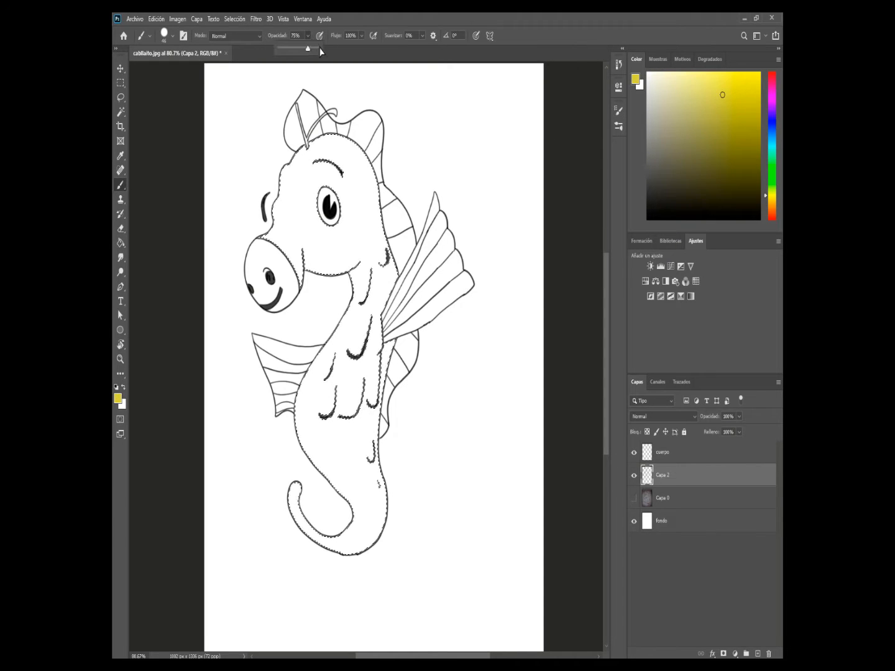
click(319, 51)
- Undo the test stroke, pick a brighter yellow, and paint the selected head, body and tail with it
drag(321, 152, 353, 230)
key(ctrl+z)
click(723, 77)
drag(323, 177, 344, 260)
mouse_move(281, 262)
mouse_down()
mouse_move(336, 267)
mouse_move(311, 152)
mouse_move(373, 261)
mouse_move(349, 299)
mouse_move(304, 435)
mouse_move(349, 497)
mouse_move(385, 348)
mouse_move(296, 514)
mouse_up()
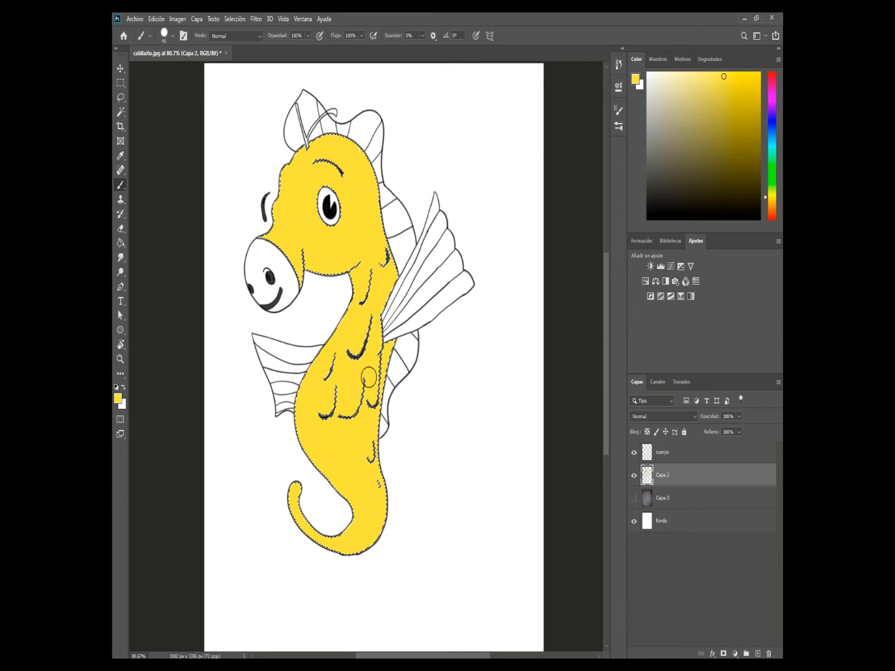
- Sample the yellow from the seahorse's head with the Eyedropper and switch back to the Brush
click(122, 157)
click(311, 180)
click(120, 185)
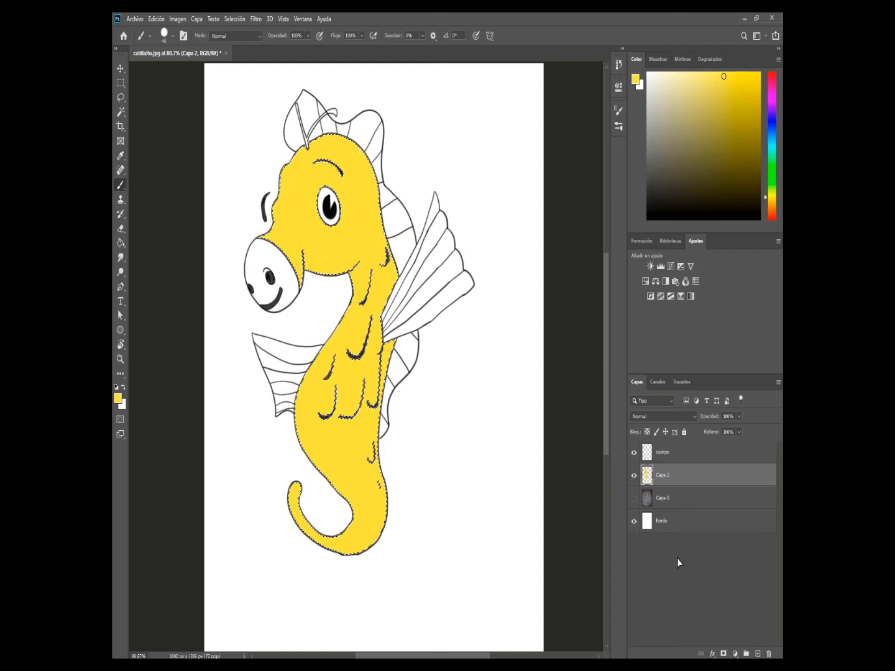
- Add a top layer named paleta, clear the selection, paint a yellow swatch beside the head, and activate layer cuerpo
click(757, 653)
drag(680, 475, 680, 447)
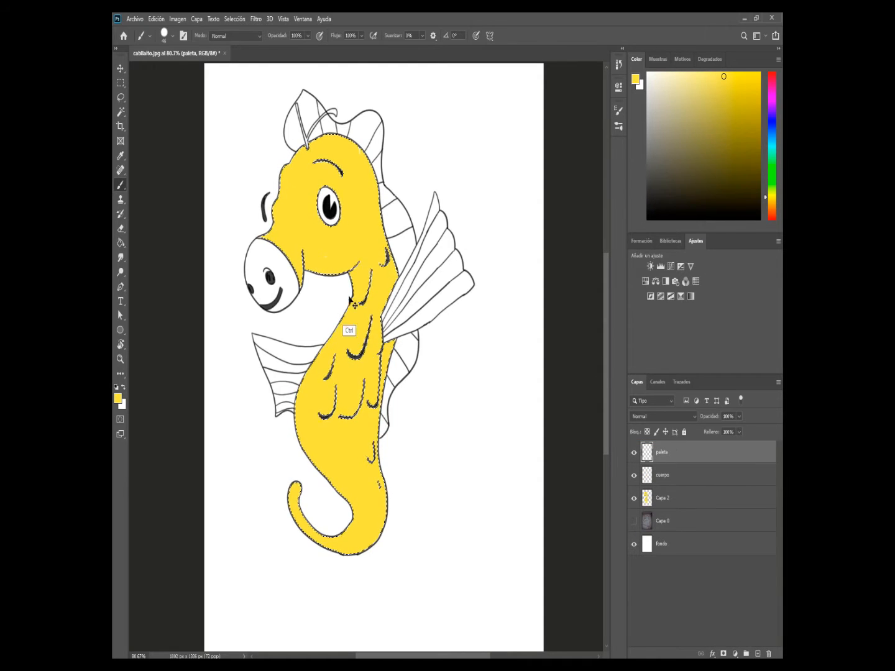
drag(465, 119, 466, 144)
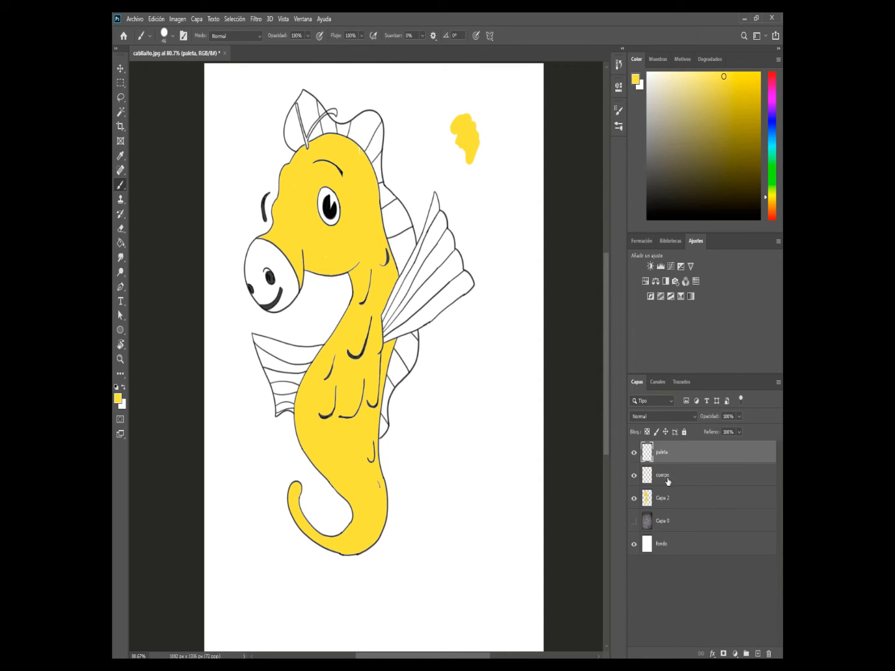
click(669, 481)
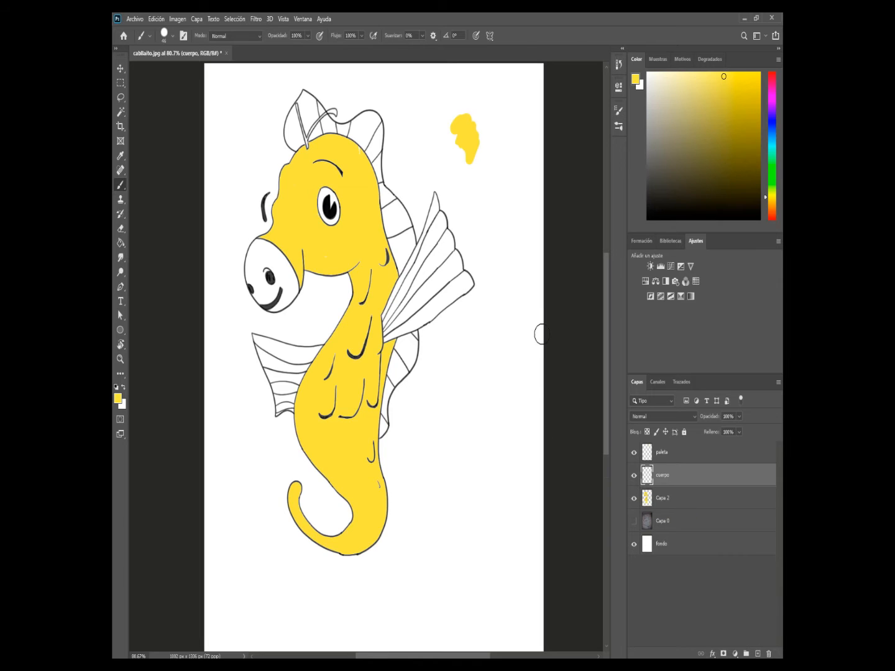
- Undo the palette layer, its swatch and the yellow painting made on Capa 2, back to the body selection
key(ctrl+z)
key(ctrl+z)
key(ctrl+z)
key(ctrl+z)
key(ctrl+z)
key(ctrl+z)
key(ctrl+z)
key(ctrl+z)
- Activate layer cuerpo and paint the selected head, body and tail yellow on it
click(635, 478)
click(635, 477)
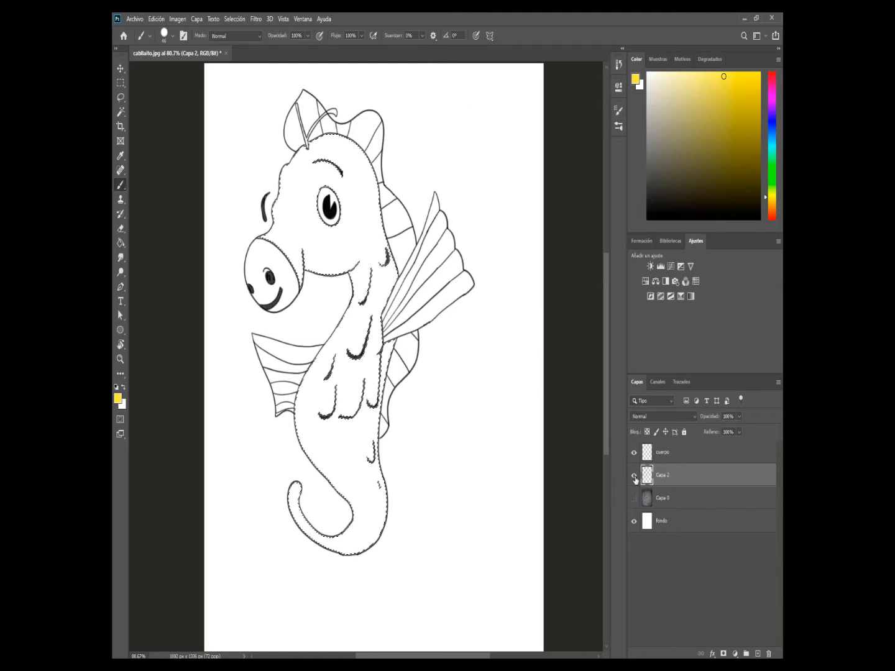
click(659, 456)
mouse_move(300, 156)
mouse_down()
mouse_move(271, 204)
mouse_move(356, 207)
mouse_move(343, 573)
mouse_up()
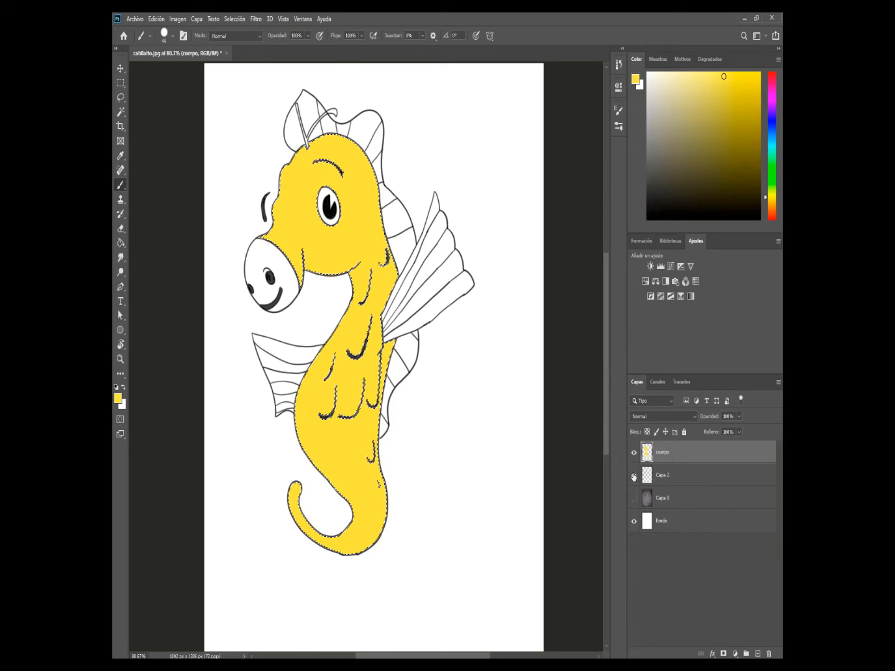
- Add a layer named palet above Capa 2
click(661, 476)
click(758, 654)
double_click(663, 476)
text(palet)
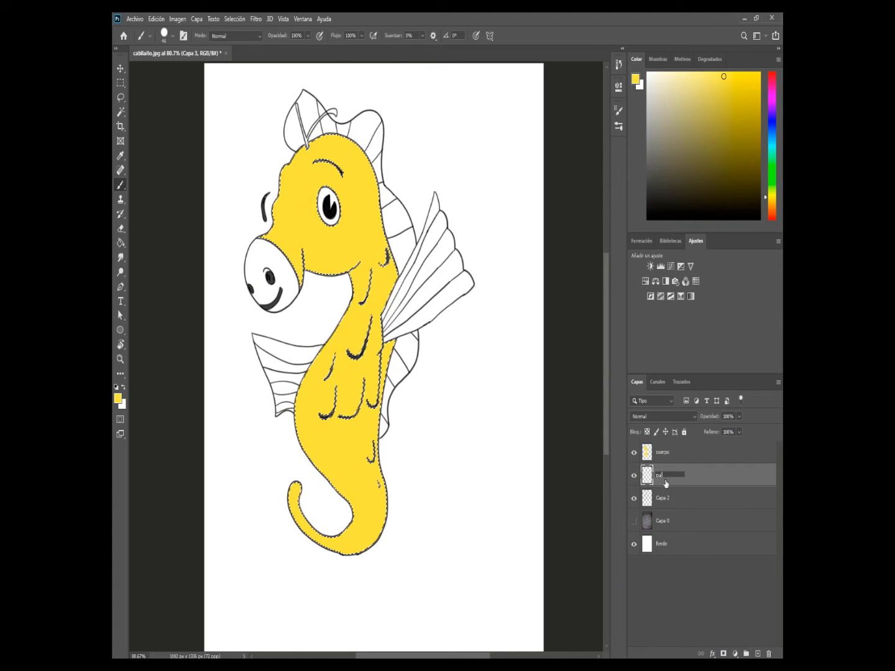
key(Return)
key(a)
- Rename Capa 2 as boceto and reorder the layers so palet is topmost, followed by boceto and cuerpo
double_click(666, 498)
drag(666, 501, 667, 442)
drag(665, 499, 679, 440)
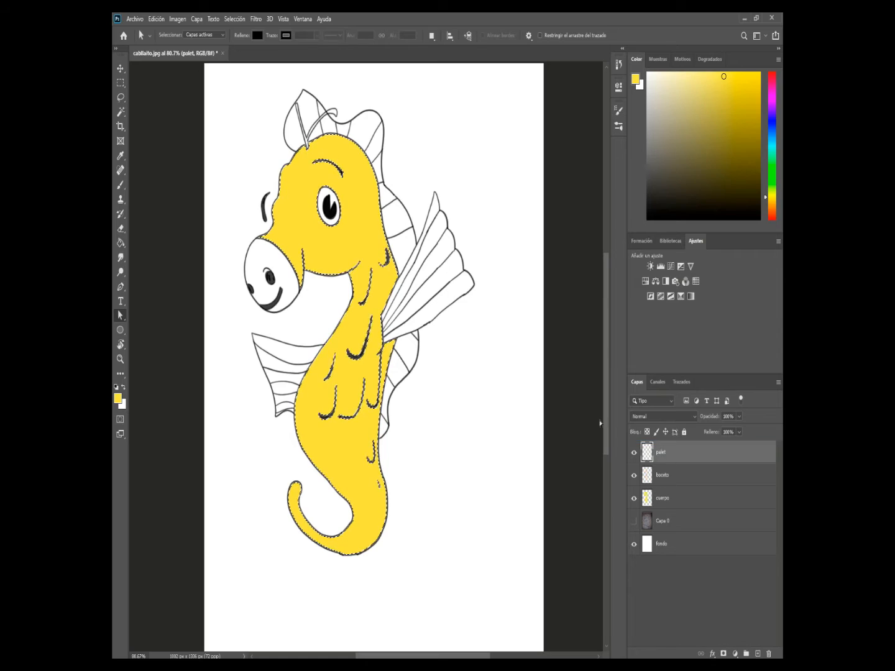
- Clear the selection and paint a yellow swatch beside the head on layer palet with the Brush
click(120, 156)
click(121, 186)
key(ctrl+d)
drag(440, 91, 433, 136)
- Add a layer named hocico above cuerpo and choose a dark pink foreground colour
click(681, 502)
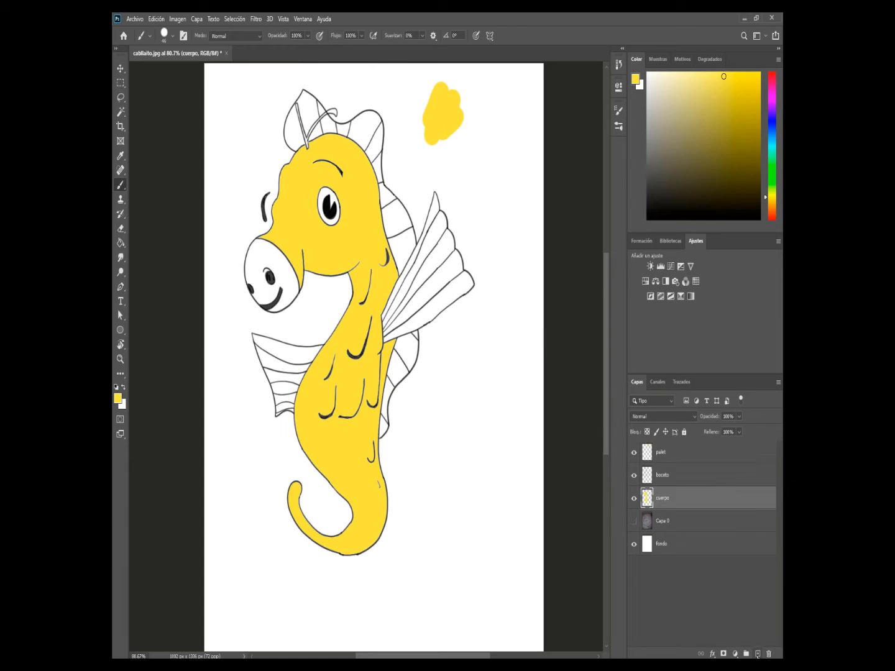
click(758, 654)
click(773, 100)
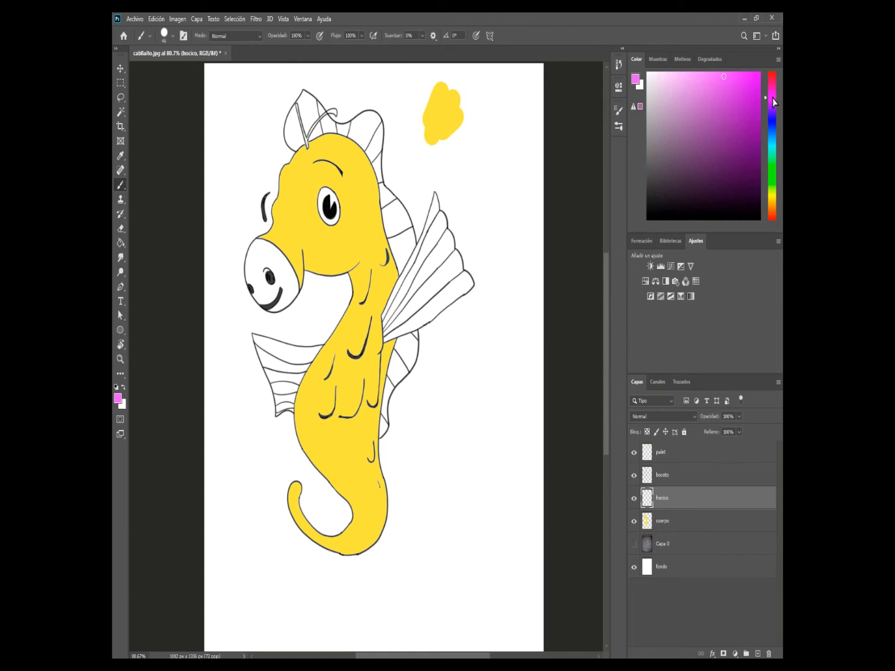
- Hide layer cuerpo and select the inside of the snout on layer boceto with the Magic Wand
click(634, 477)
click(634, 478)
click(634, 524)
click(662, 480)
click(121, 113)
click(271, 296)
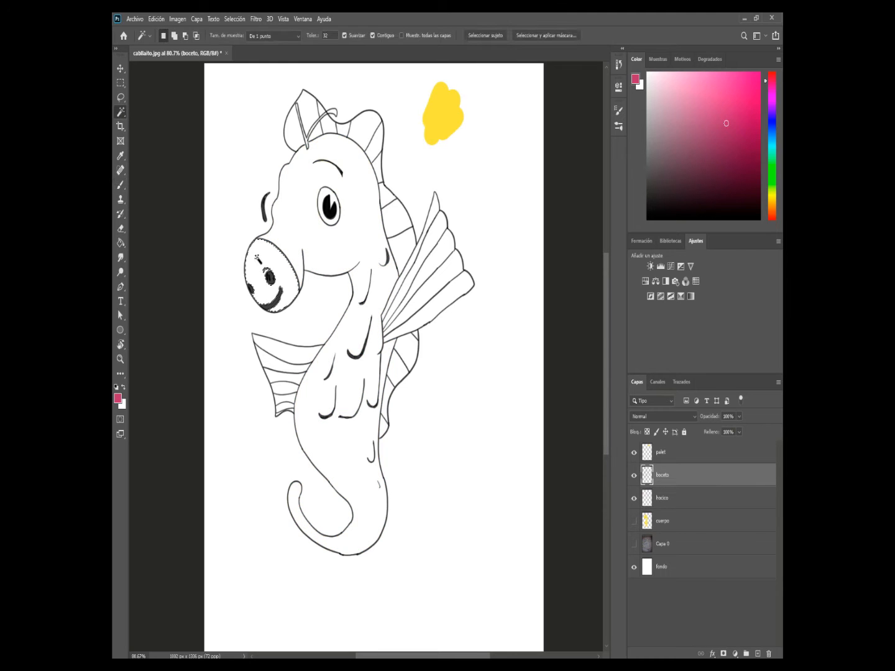
- Paint the selected snout pink on layer hocico with the Brush and clear the selection
scroll(327, 292, left, 1)
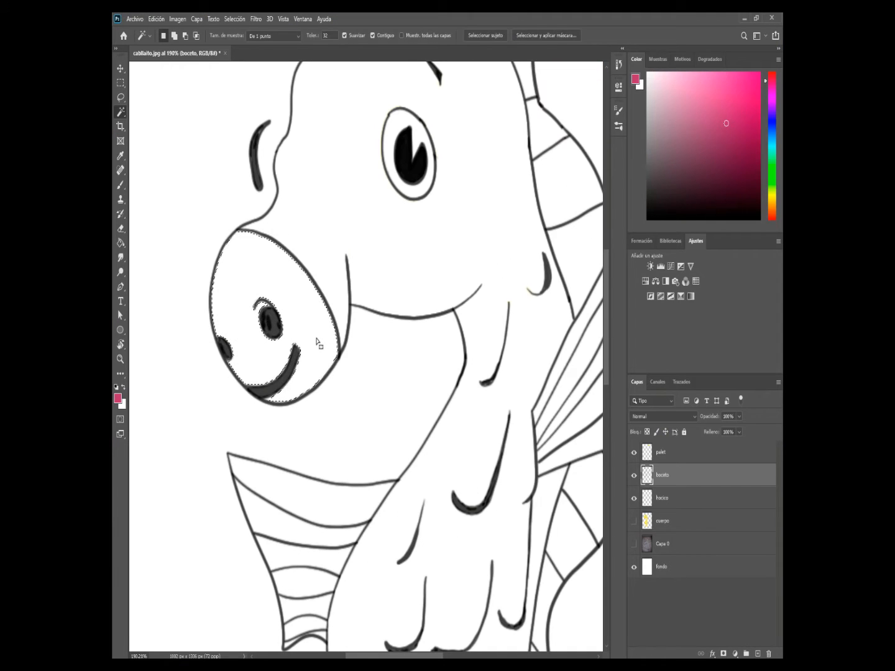
key(b)
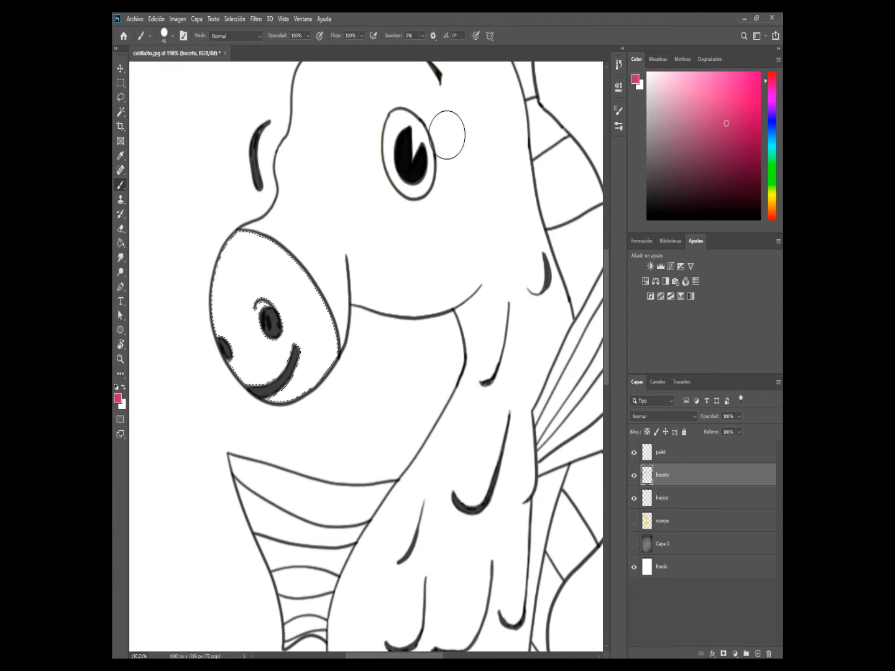
mouse_move(280, 244)
mouse_down()
mouse_move(261, 365)
mouse_move(271, 363)
mouse_up()
key(ctrl+d)
- Paint a pink swatch beside the yellow one on layer palet
click(674, 452)
scroll(457, 399, down, 6)
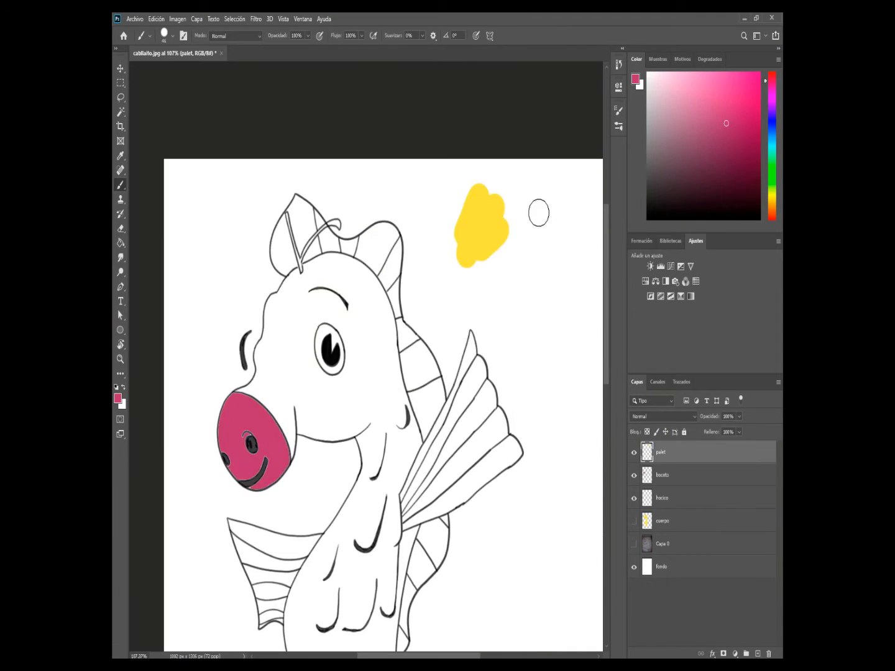
drag(536, 206, 527, 264)
- Hide layer hocico, keep boceto visible, and add a layer named aletas above hocico
click(634, 522)
click(633, 522)
click(633, 499)
click(634, 475)
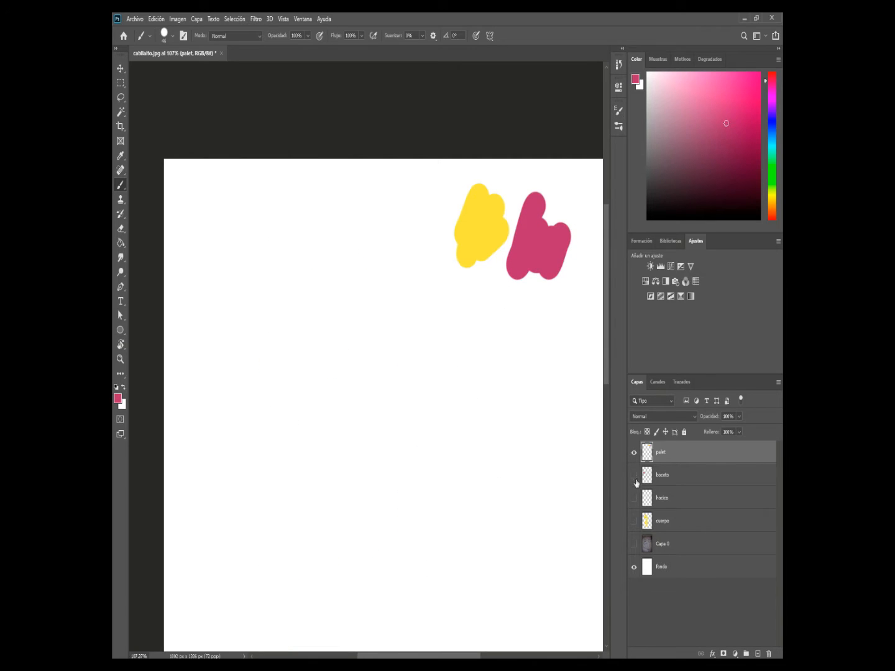
click(634, 475)
click(681, 493)
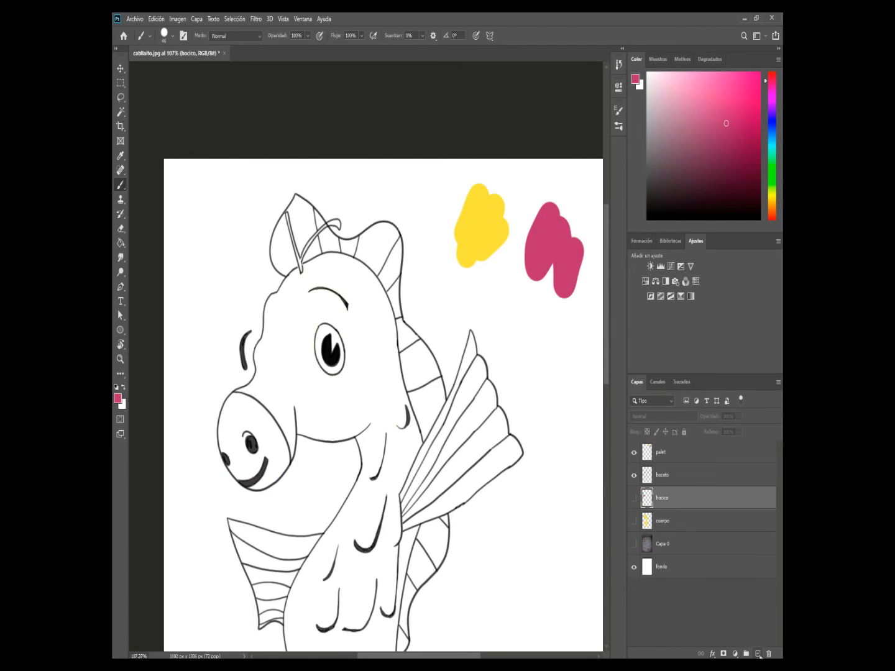
click(668, 496)
text(aletas)
key(Return)
- Select the stripes of the front fin on layer boceto with the Magic Wand, leaving out the narrow bottom strip
click(663, 477)
click(120, 115)
scroll(303, 514, up, 3)
drag(303, 514, 312, 292)
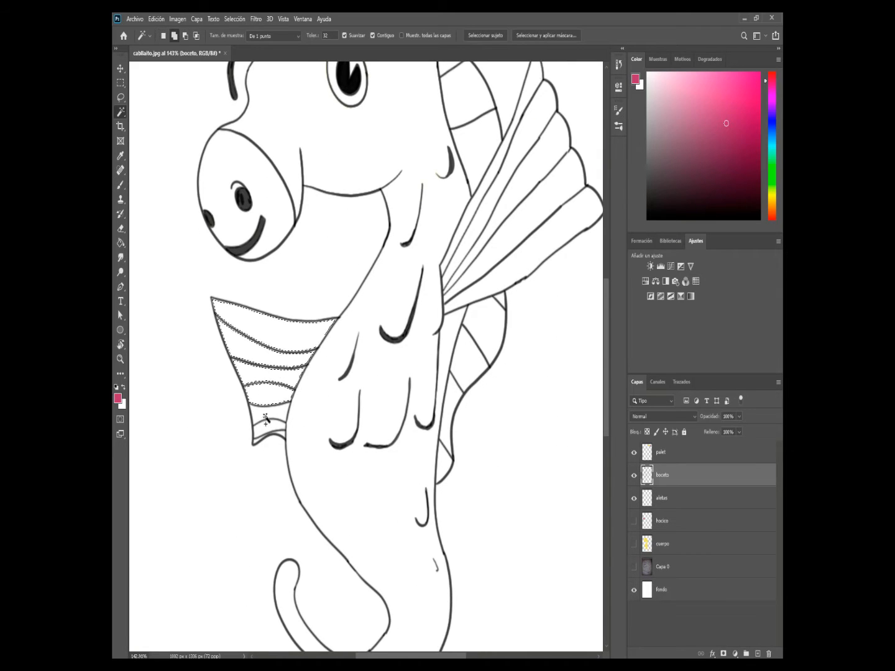
shift+click(266, 417)
shift+click(268, 428)
shift+click(258, 441)
key(ctrl+z)
- Add all the segments of the large back fin to the Magic Wand selection
drag(435, 248, 321, 365)
shift+click(381, 304)
shift+click(405, 343)
shift+click(415, 375)
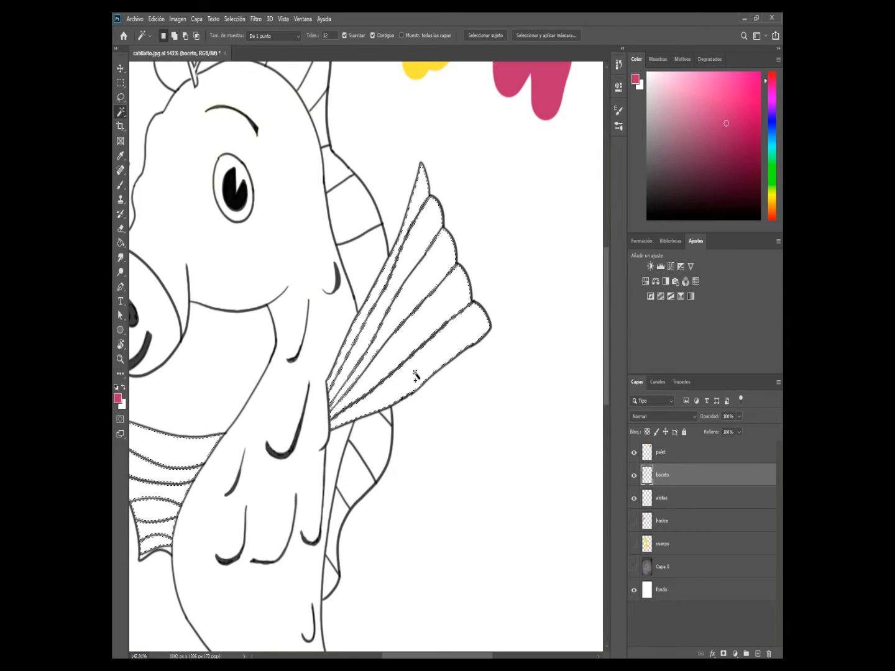
mouse_move(415, 375)
mouse_down()
mouse_move(496, 282)
mouse_move(534, 172)
mouse_move(385, 305)
mouse_move(513, 208)
mouse_up()
- Choose a light purple, paint both selected fins on layer aletas with the Brush, and clear the selection
click(639, 506)
click(121, 186)
click(772, 101)
click(671, 102)
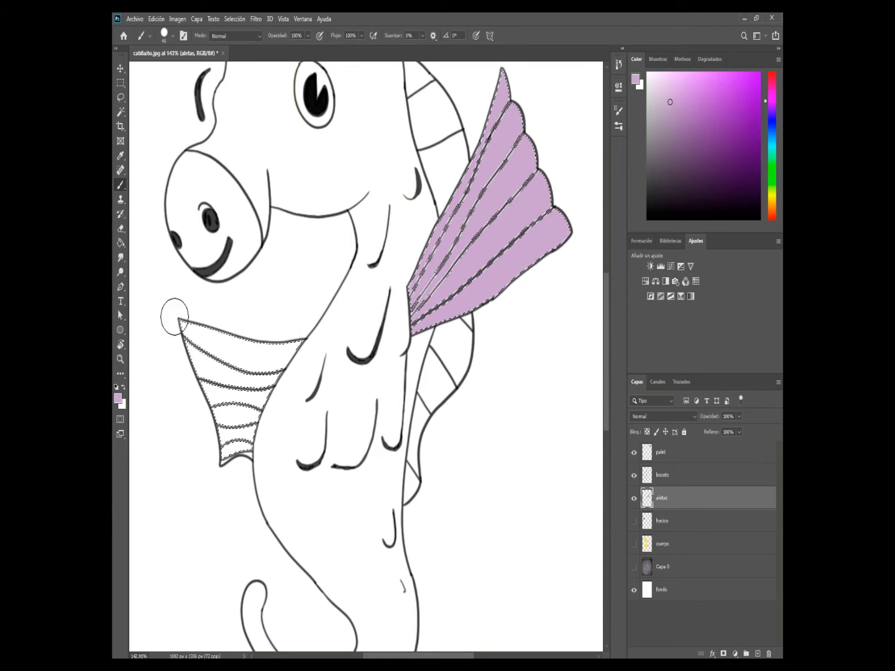
drag(174, 314, 236, 364)
scroll(510, 193, down, 3)
drag(510, 192, 464, 304)
key(ctrl+d)
- Paint a light purple swatch below the pink one on layer palet
click(660, 452)
mouse_move(476, 386)
mouse_down()
mouse_move(461, 392)
mouse_move(458, 416)
mouse_up()
drag(522, 236, 536, 301)
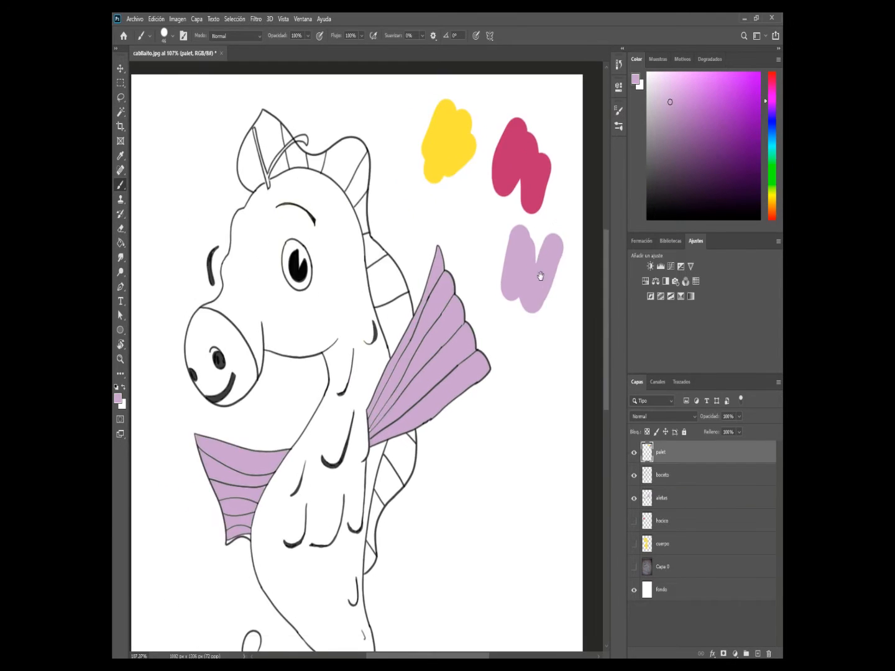
- Show layers hocico and cuerpo, activate aletas, and reduce the Brush to a small size for touch-ups
click(634, 521)
click(634, 544)
click(666, 504)
key(ctrl+plus)
key(ctrl+plus)
key(ctrl+plus)
key(ctrl+plus)
mouse_move(258, 555)
mouse_down()
mouse_move(395, 435)
mouse_move(392, 428)
mouse_up()
click(172, 35)
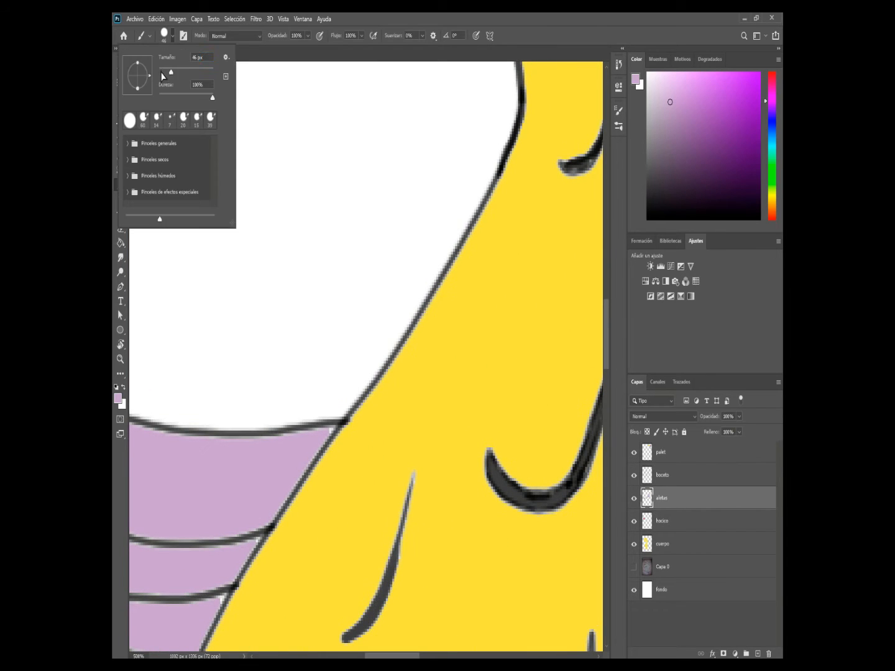
drag(170, 74, 163, 75)
- Fill the white gaps along the front fin's body edge and its narrow bottom strip with light purple
click(327, 431)
drag(252, 607, 348, 382)
drag(251, 606, 347, 382)
key(ctrl+plus)
key(ctrl+plus)
key(ctrl+plus)
drag(252, 434, 308, 409)
drag(380, 376, 378, 361)
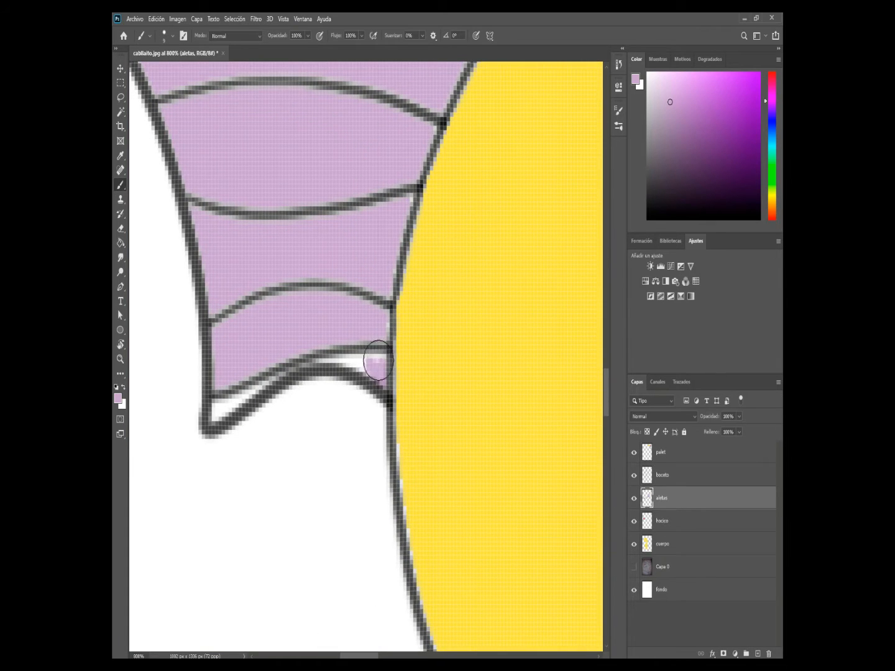
- Touch up the remaining unpainted corners where the front fin's upper stripes meet the body
key(ctrl+minus)
key(ctrl+minus)
key(ctrl+minus)
key(ctrl+minus)
drag(439, 142, 366, 380)
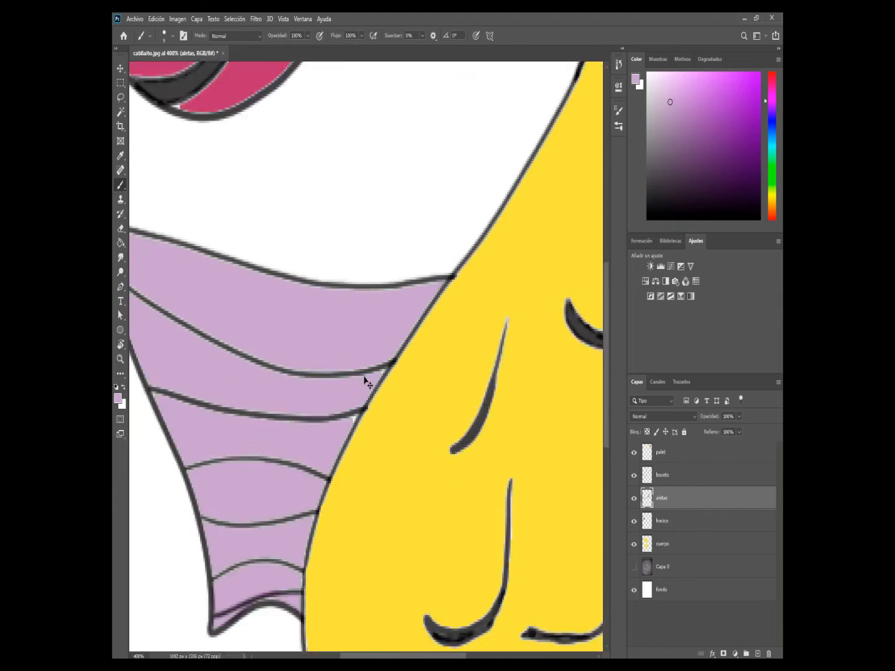
key(ctrl+plus)
drag(547, 280, 289, 404)
drag(588, 295, 333, 416)
key(ctrl+minus)
key(ctrl+minus)
drag(585, 146, 390, 422)
key(ctrl+minus)
key(ctrl+minus)
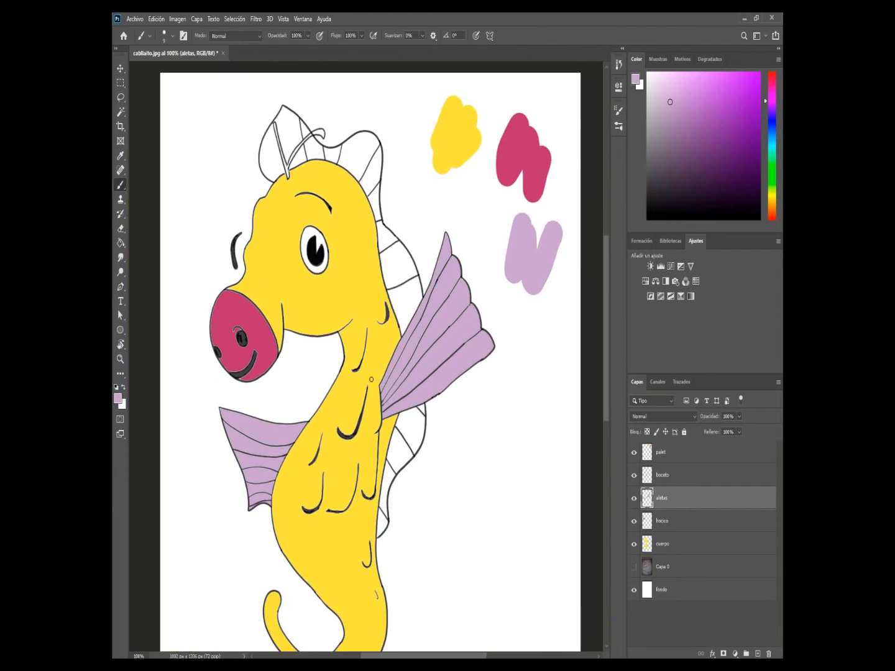
- Activate layer hocico, sample the snout's pink with the Eyedropper, and switch back to the Brush
key(ctrl+plus)
key(ctrl+plus)
key(ctrl+plus)
click(660, 523)
drag(156, 279, 575, 361)
click(120, 156)
click(211, 248)
click(120, 185)
- Fill the unpainted gaps around the nostril on the snout with pink
key(ctrl+plus)
key(ctrl+plus)
drag(293, 514, 300, 397)
click(257, 201)
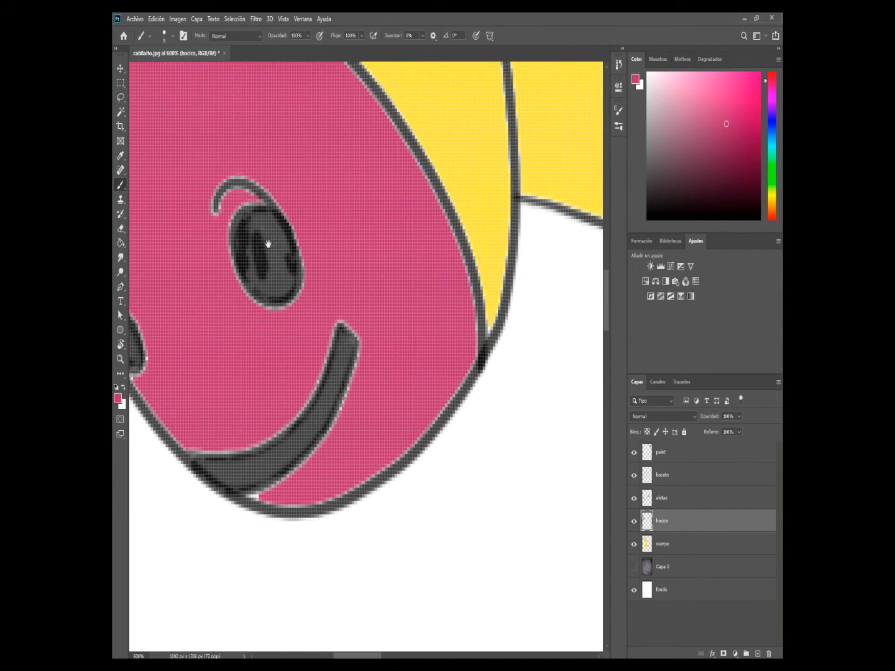
drag(268, 244, 285, 120)
key(ctrl+minus)
key(ctrl+minus)
key(ctrl+minus)
key(ctrl+minus)
key(ctrl+minus)
drag(410, 347, 356, 461)
- Activate layer boceto, sample the snout's pink with the Eyedropper, and return to the Brush
click(635, 477)
click(635, 477)
click(663, 475)
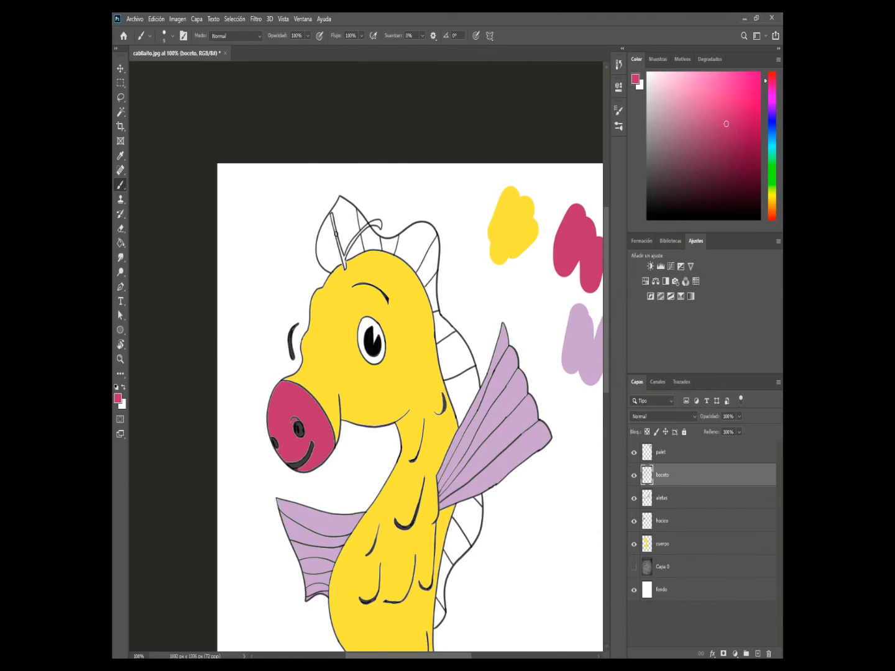
key(ctrl+plus)
key(ctrl+plus)
key(ctrl+plus)
drag(313, 94, 380, 312)
drag(330, 159, 376, 379)
key(ctrl+minus)
drag(268, 528, 371, 158)
click(120, 156)
click(307, 453)
click(120, 184)
- Select the frontmost crest segments around the antenna on layer boceto with the Magic Wand
mouse_move(435, 81)
mouse_down()
mouse_move(375, 320)
mouse_move(301, 298)
mouse_move(254, 388)
mouse_move(270, 415)
mouse_up()
click(120, 111)
shift+click(291, 353)
shift+click(364, 359)
- Add a layer named cresta above aletas, undoing the trial stroke on aletas
click(663, 498)
key(b)
key(ctrl+z)
click(758, 654)
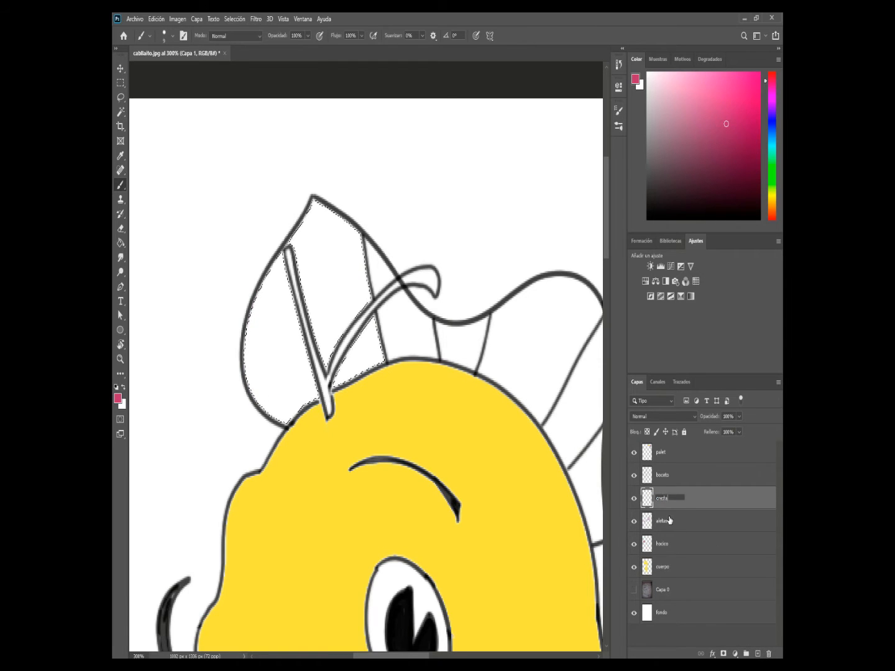
- Set the Brush size to 45, paint the selected front crest segments pink on cresta, and clear the selection
click(173, 36)
drag(160, 73, 171, 72)
mouse_move(265, 240)
mouse_down()
mouse_move(286, 326)
mouse_move(362, 348)
mouse_up()
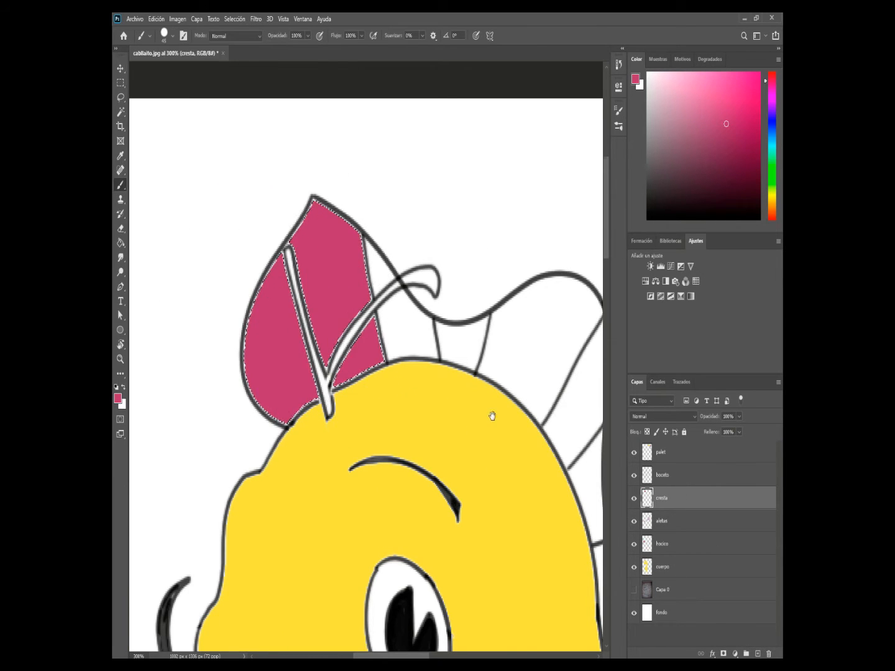
drag(493, 416, 332, 334)
key(ctrl+d)
- Select the remaining crest segments down the head and back on layer boceto with the Magic Wand
click(662, 475)
scroll(474, 454, down, 10)
key(w)
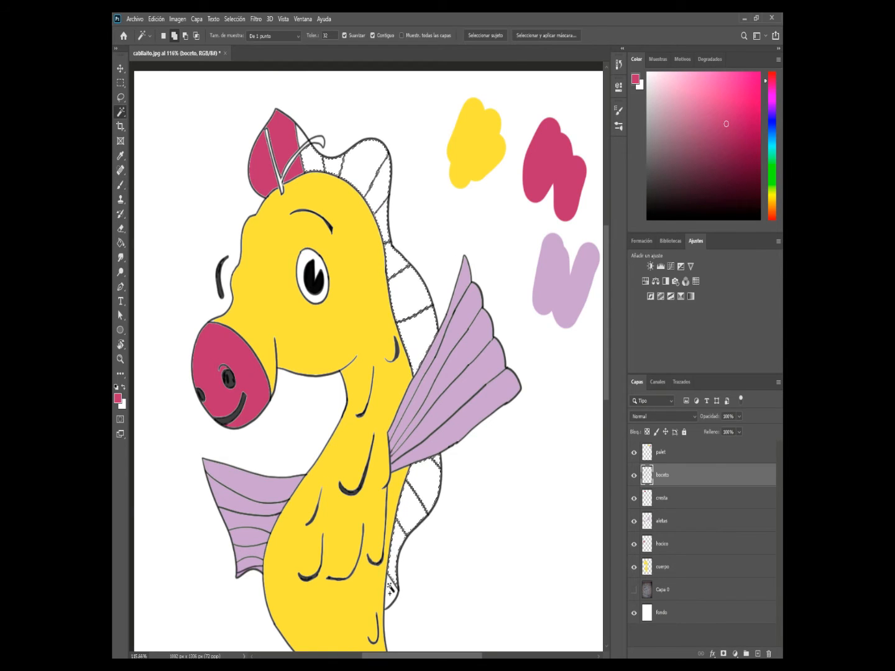
- Paint the first selected crest segments behind the antenna pink on layer cresta
click(658, 498)
key(b)
drag(308, 165, 337, 138)
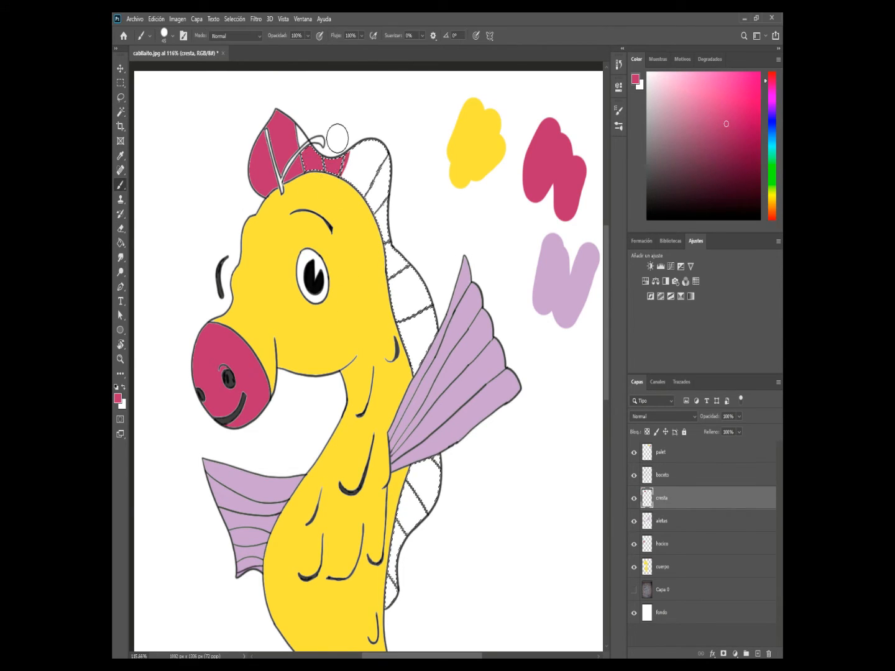
- Paint the remaining selected crest segments pink on layer cresta, from behind the antennae down to the lower back
click(663, 476)
key(w)
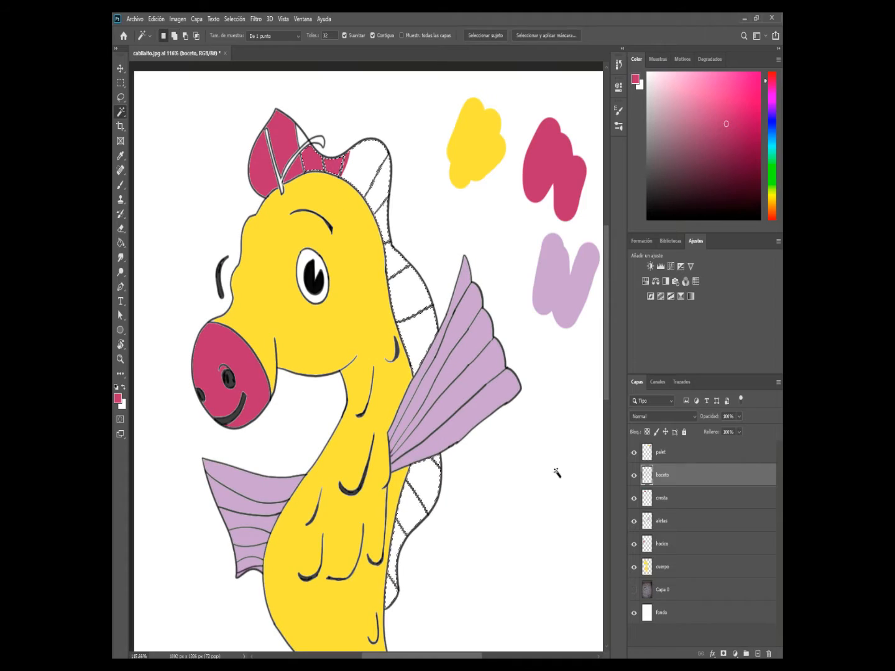
key(b)
click(660, 498)
drag(348, 164, 424, 354)
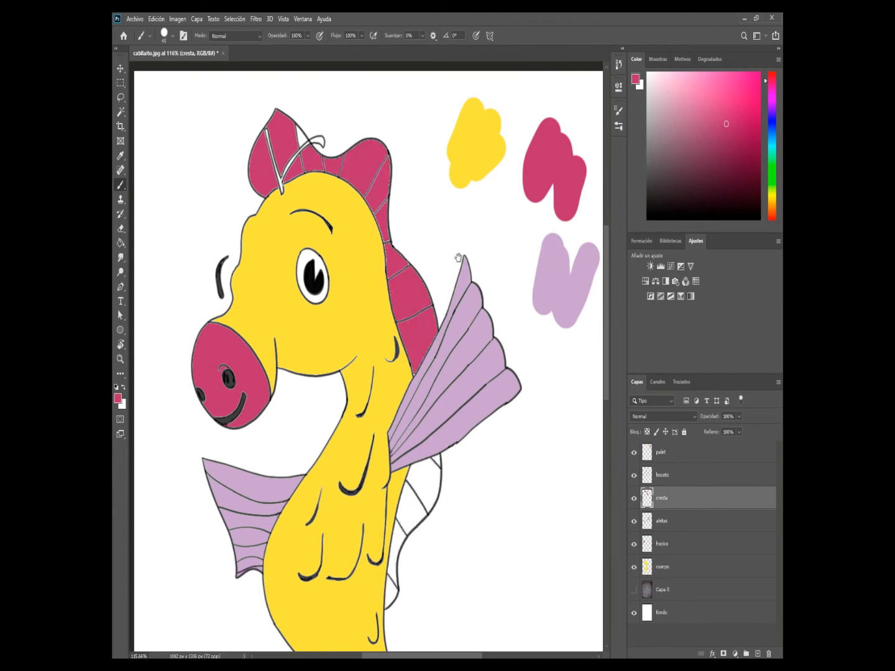
drag(458, 258, 460, 126)
mouse_move(399, 452)
mouse_down()
mouse_move(418, 380)
mouse_move(391, 503)
mouse_up()
- Reduce the Brush size to 9, touch up the crest edges, and fill the small segment behind the antenna pink on cresta
scroll(311, 188, up, 4)
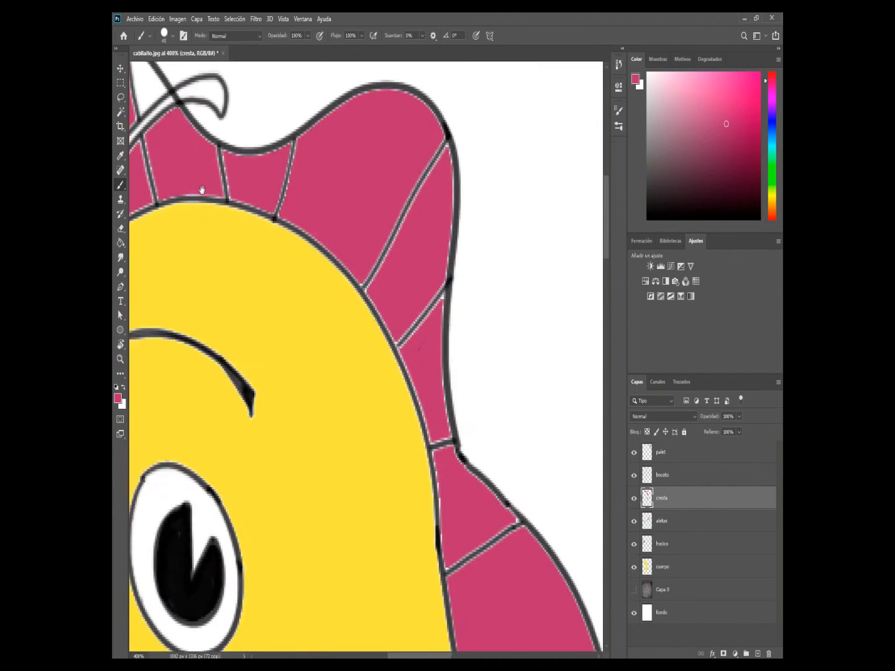
click(173, 36)
ctrl+click(512, 532)
drag(512, 532, 458, 450)
click(467, 443)
drag(370, 165, 457, 357)
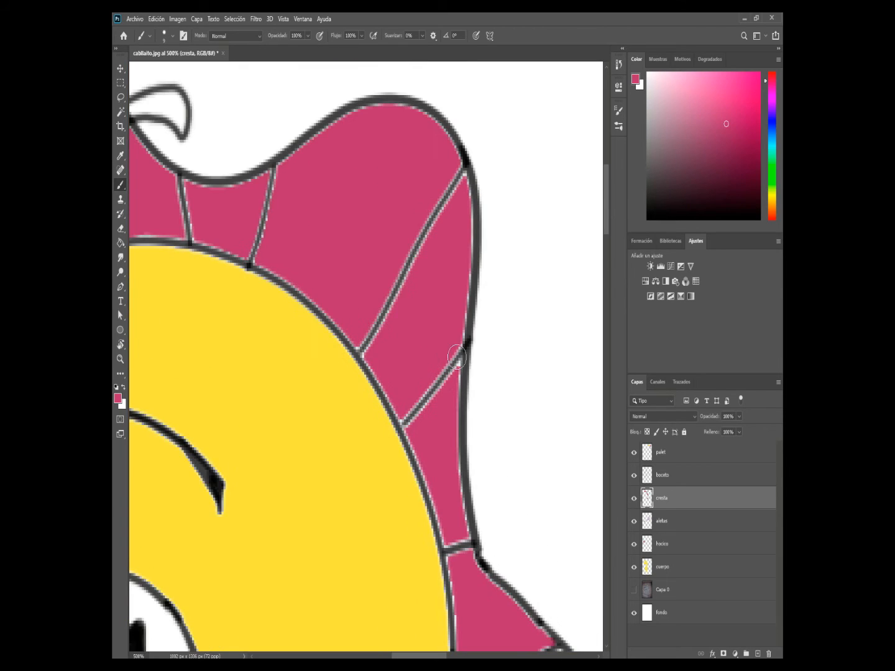
drag(269, 214, 438, 499)
drag(239, 336, 240, 351)
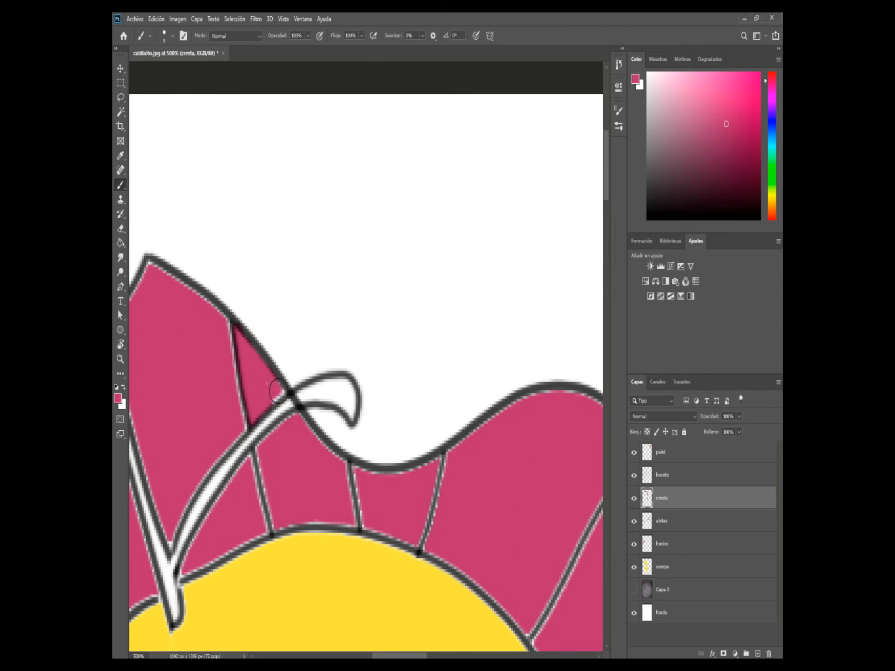
scroll(278, 391, down, 7)
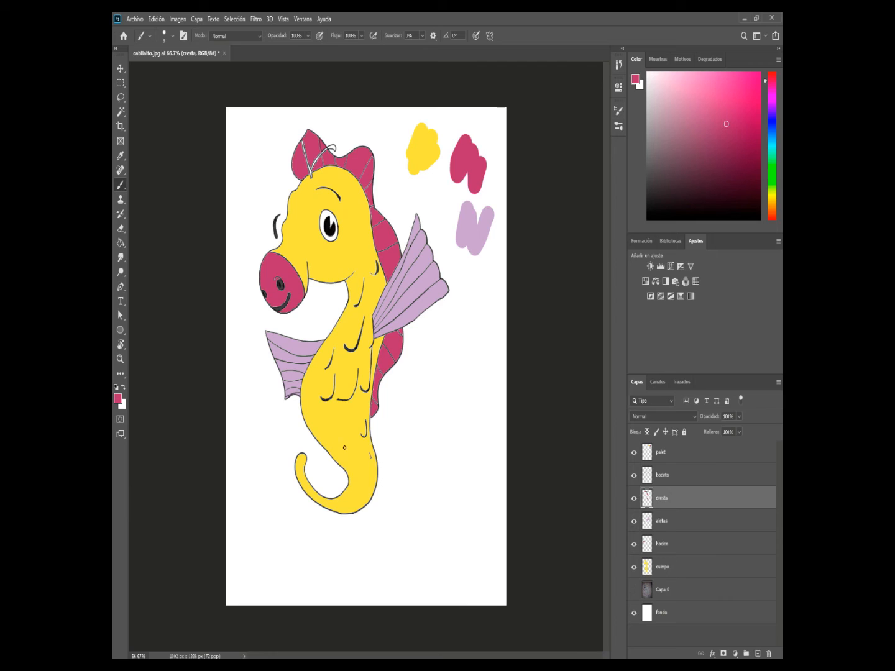
- Fill both antennae with black on layer boceto, using the default colours and a Brush opacity of 78%
ctrl+click(331, 159)
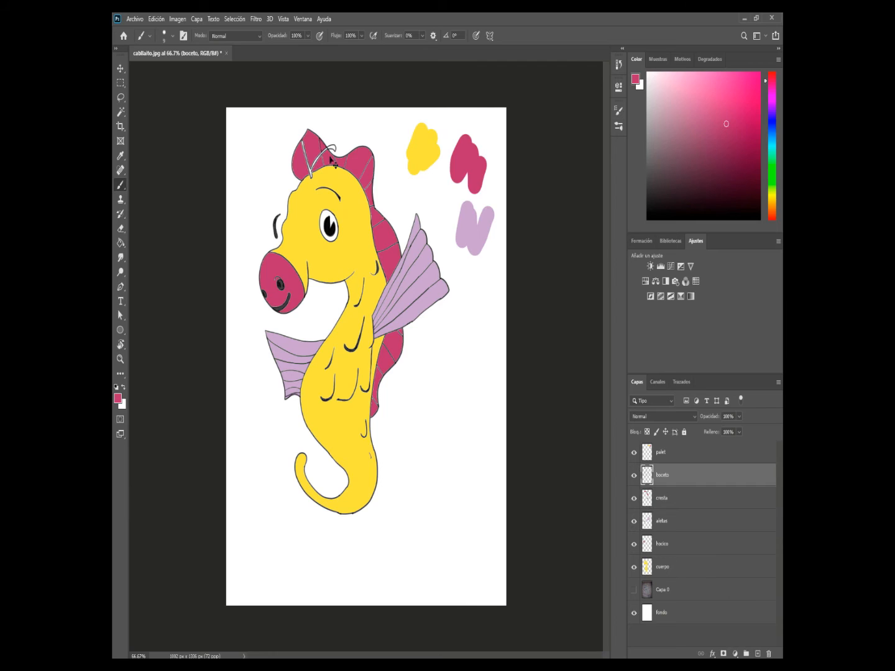
scroll(331, 159, up, 3)
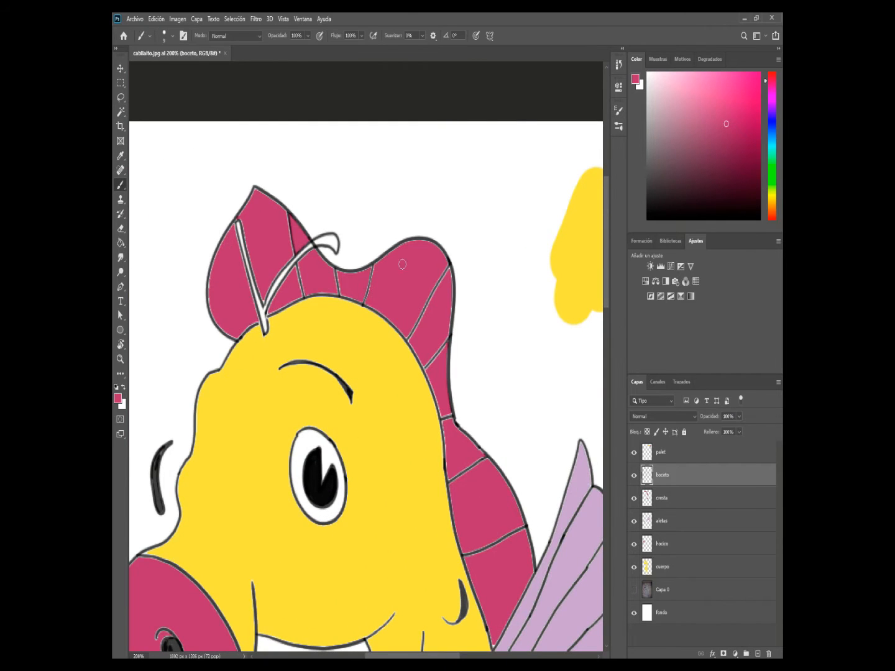
key(d)
scroll(402, 264, up, 3)
key(7)
key(8)
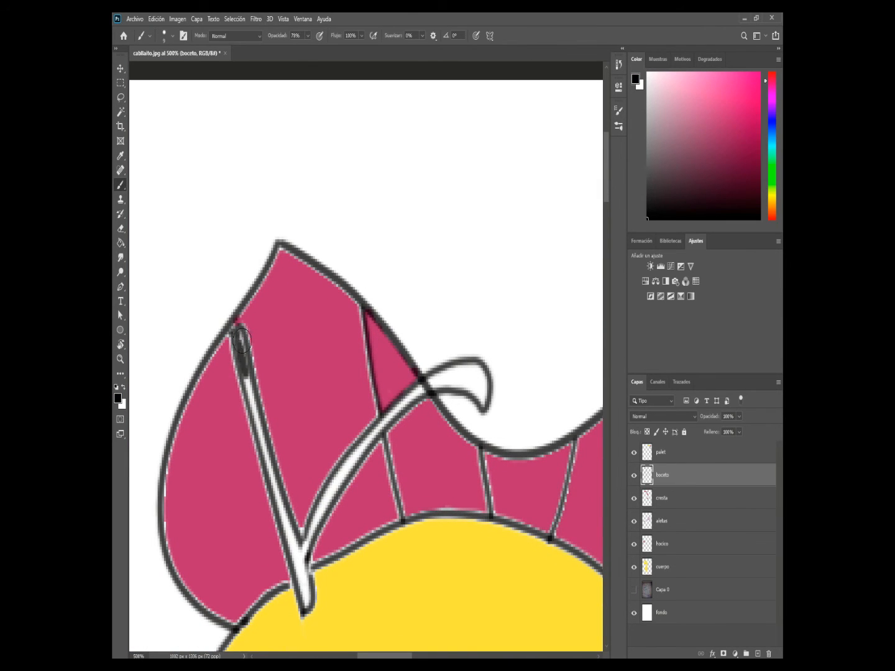
drag(305, 602, 305, 536)
drag(305, 537, 251, 495)
drag(251, 495, 266, 475)
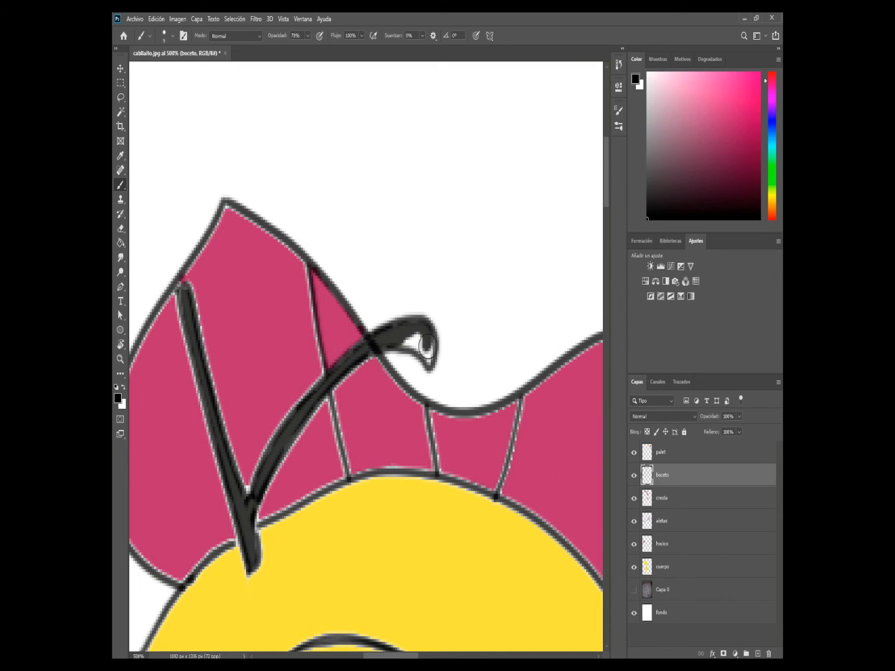
drag(401, 342, 417, 337)
- Hide layer palet and add a new layer named mar directly above fondo
key(ctrl+minus)
click(663, 498)
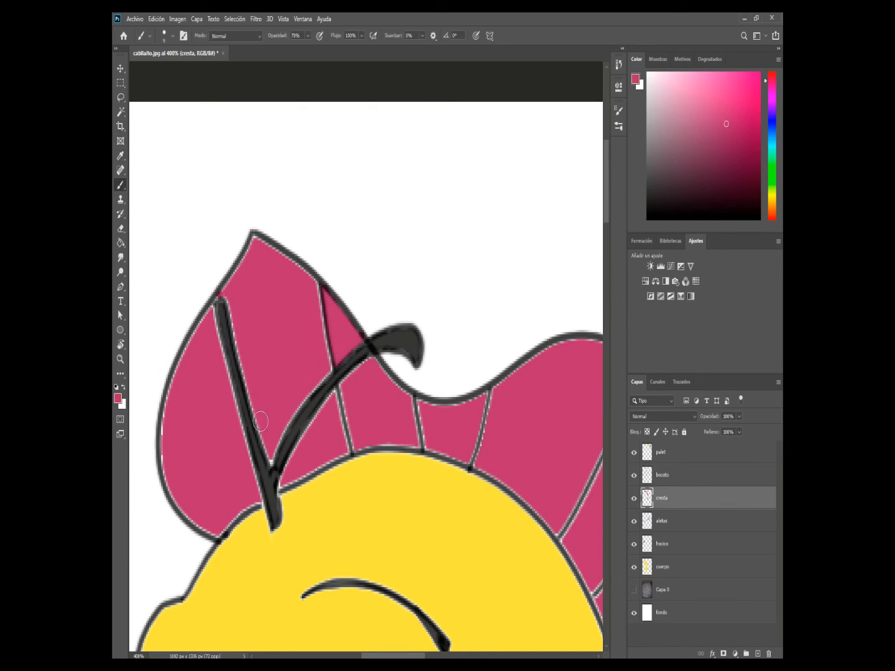
key(ctrl+0)
click(634, 452)
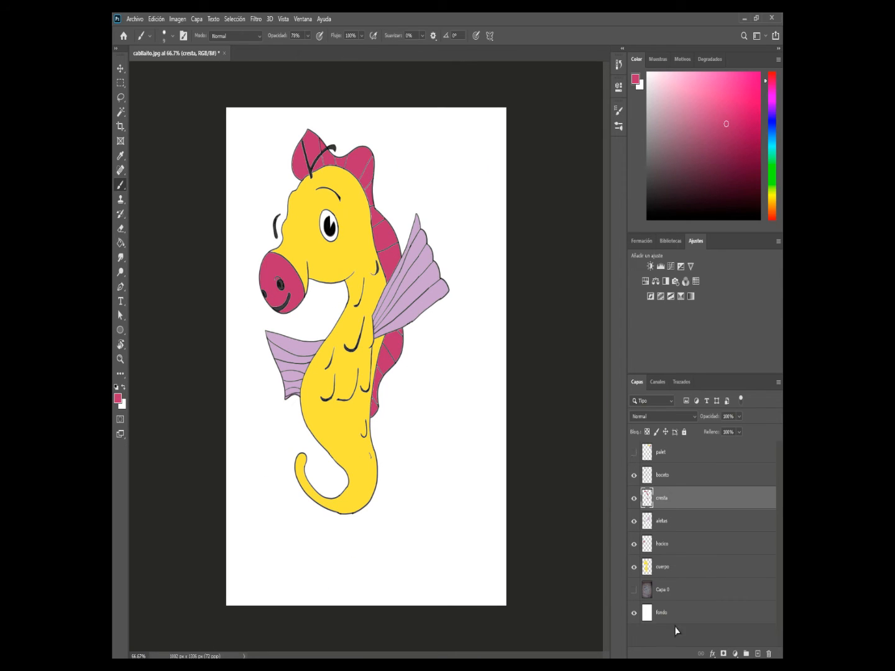
click(663, 613)
key(ctrl+shift+alt+n)
- Fill layer mar with a bright sea blue using the Paint Bucket, trying lighter shades, and hide the layer
key(g)
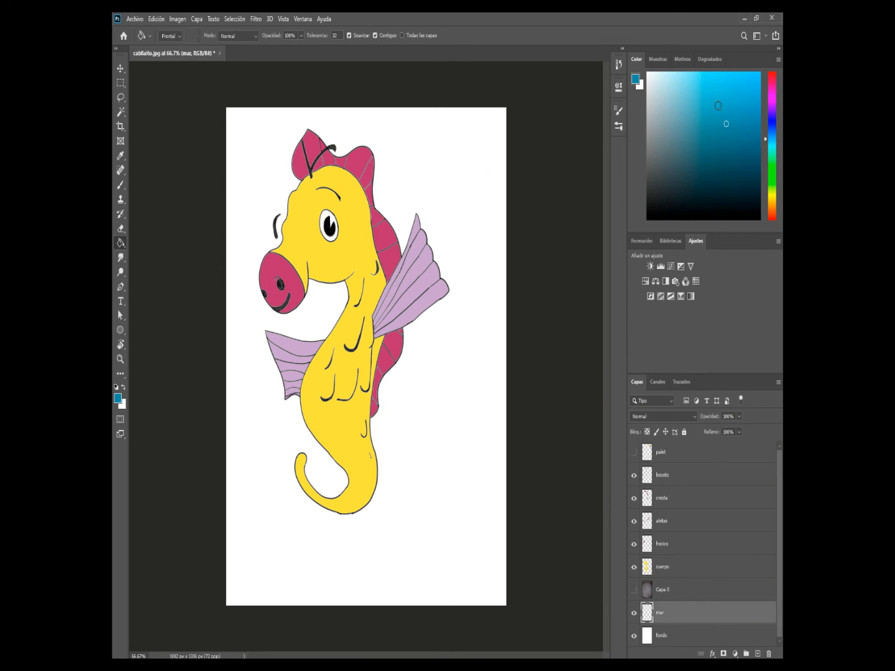
click(473, 219)
click(700, 84)
click(488, 172)
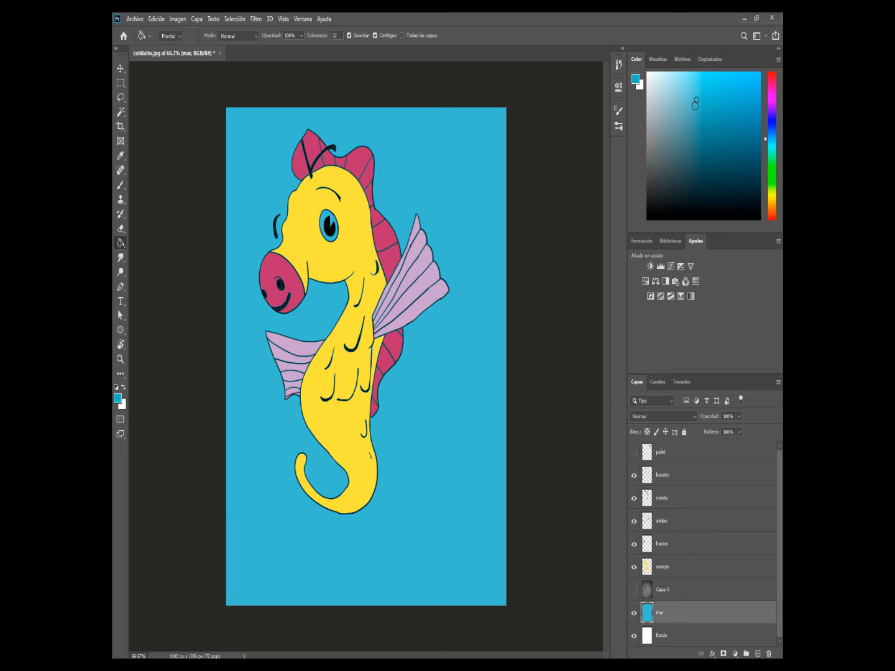
click(486, 154)
click(707, 92)
click(439, 170)
click(634, 613)
- Lower the Brush opacity to 67% and paint a dark pink shadow stroke between the mouth and the snout's edge on hocico
scroll(400, 390, up, 6)
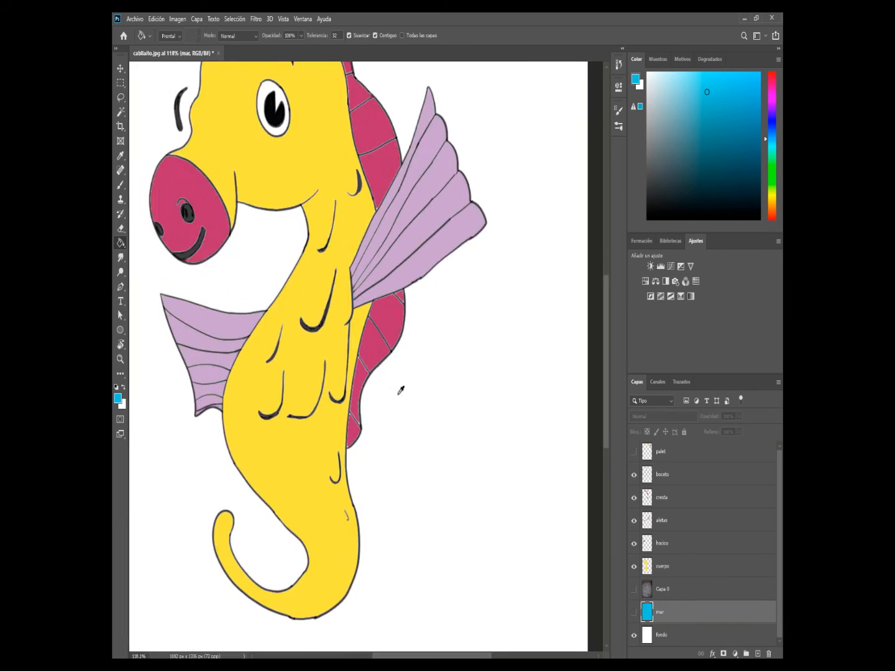
scroll(400, 389, up, 4)
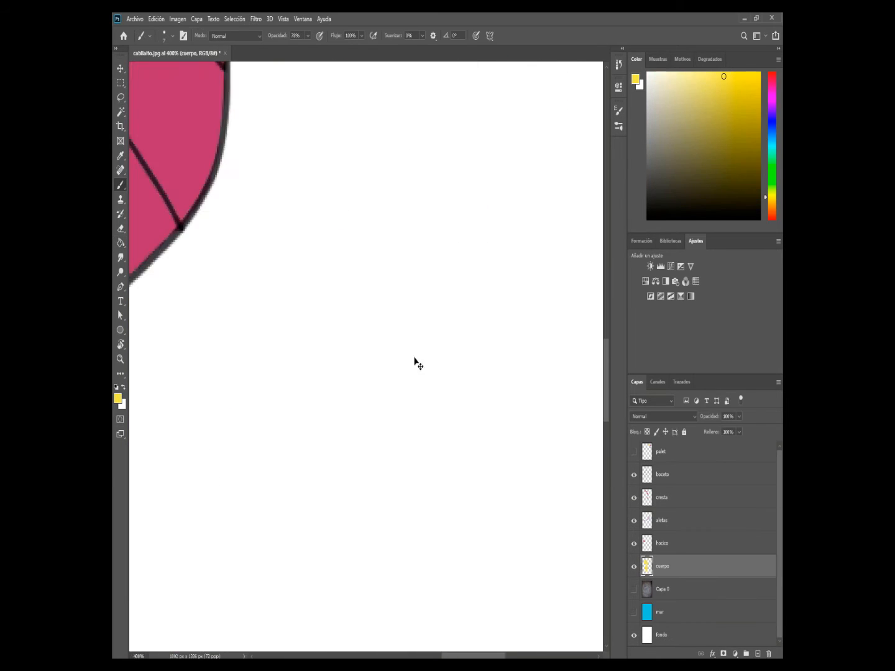
scroll(418, 363, down, 8)
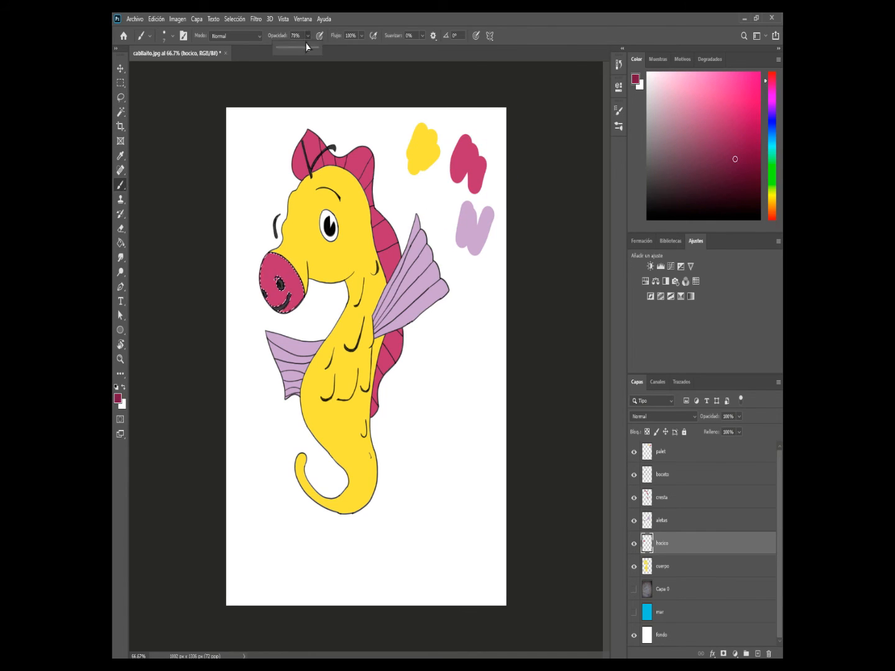
drag(307, 47, 301, 47)
scroll(255, 317, up, 3)
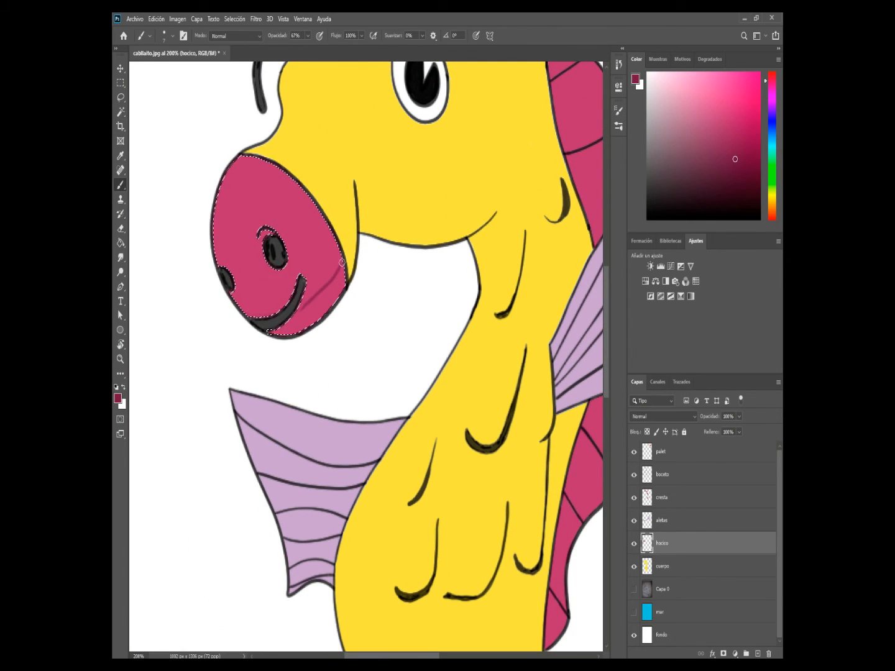
drag(342, 263, 301, 305)
- Clear the selection and reselect the snout interior on layer boceto with the Magic Wand
key(ctrl+d)
click(664, 476)
key(w)
click(267, 208)
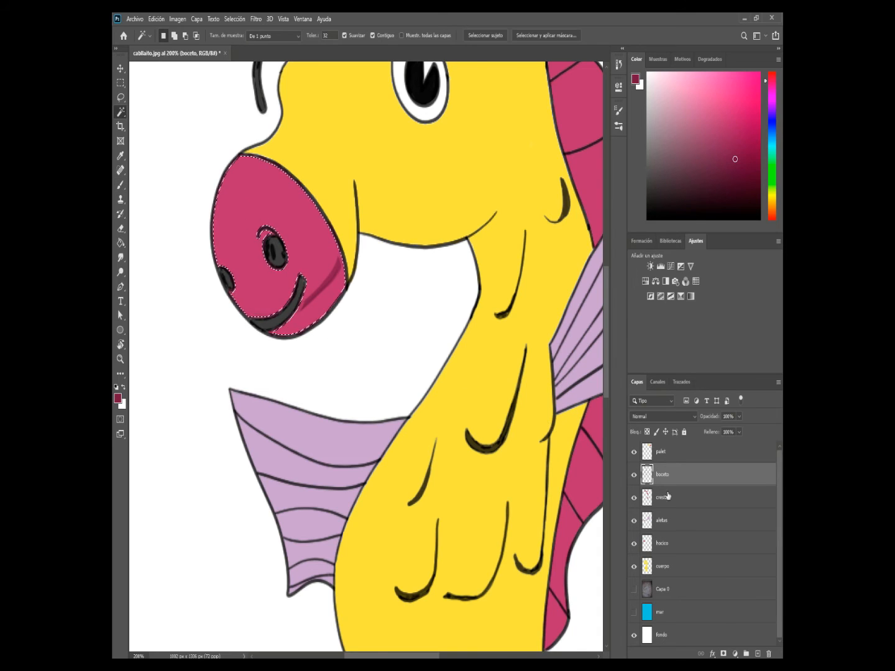
- Shade the lower part of the snout and the area along the mouth in dark pink on layer hocico
click(662, 545)
key(b)
key(ctrl+plus)
key(ctrl+plus)
drag(274, 308, 411, 297)
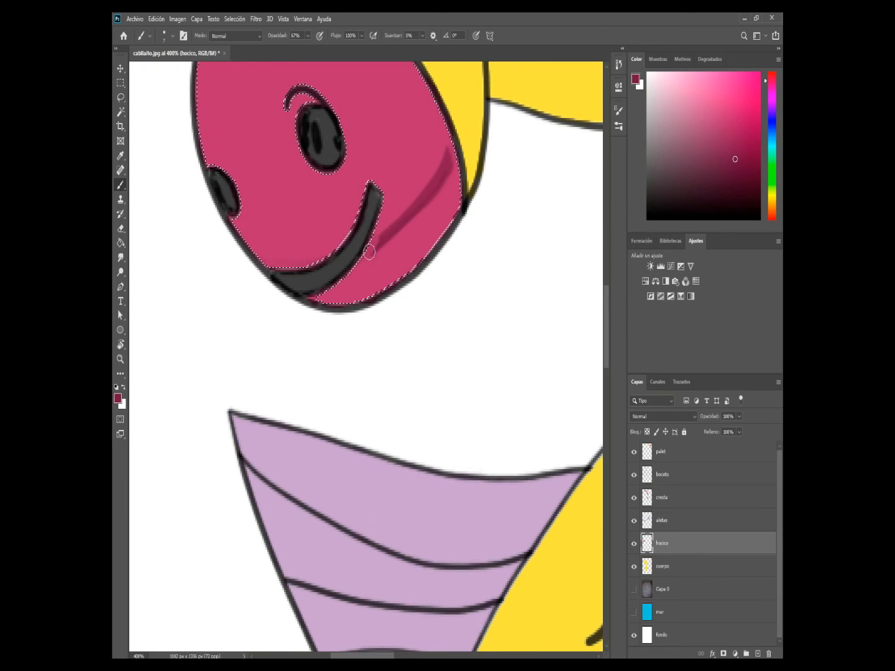
drag(380, 242, 363, 278)
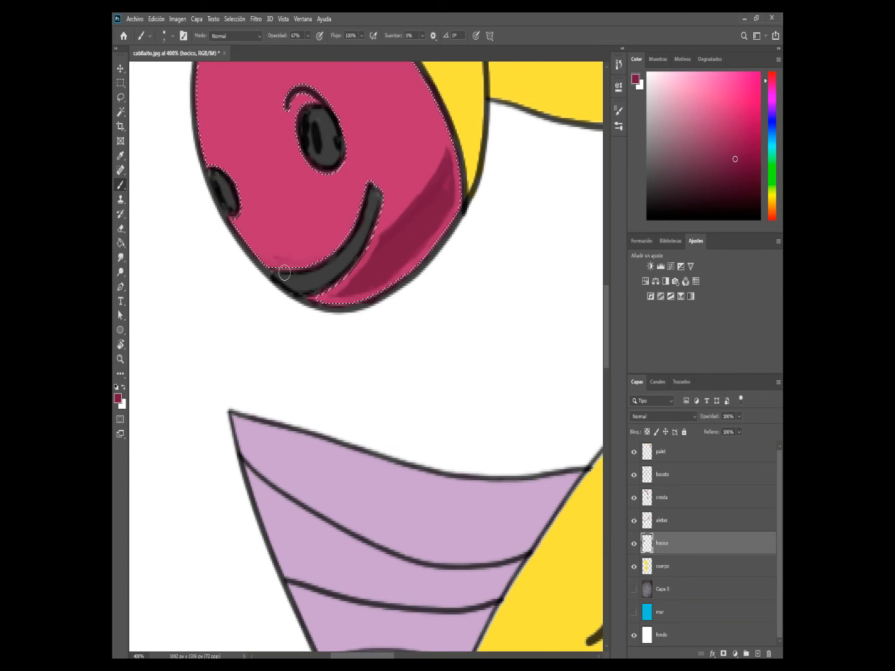
drag(283, 268, 296, 368)
- Hide layer cresta and move it below hocico, then extend the dark pink shading to the snout's lower outline on hocico
key(ctrl+plus)
key(ctrl+plus)
click(634, 498)
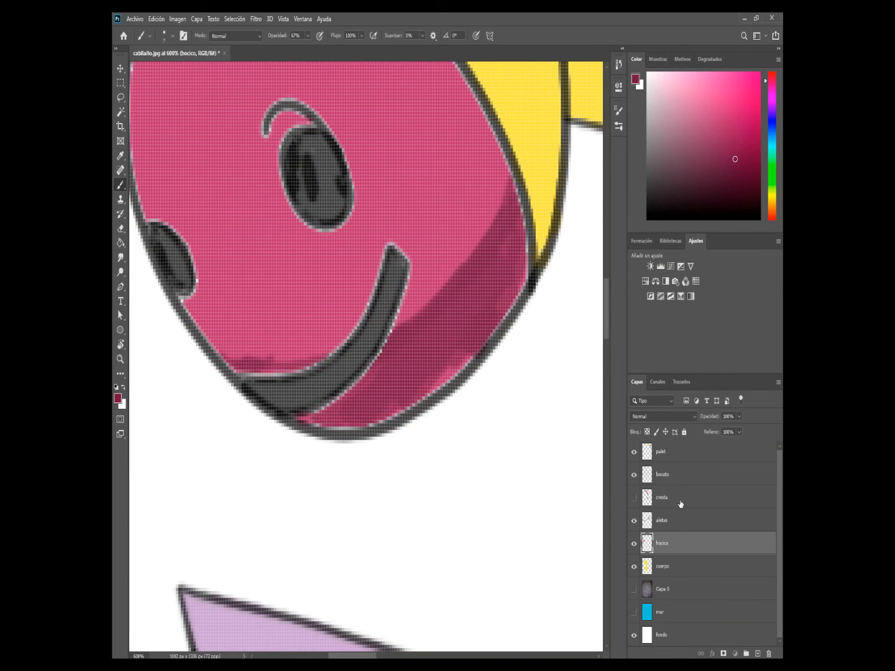
drag(679, 502, 674, 551)
click(672, 523)
drag(444, 371, 497, 309)
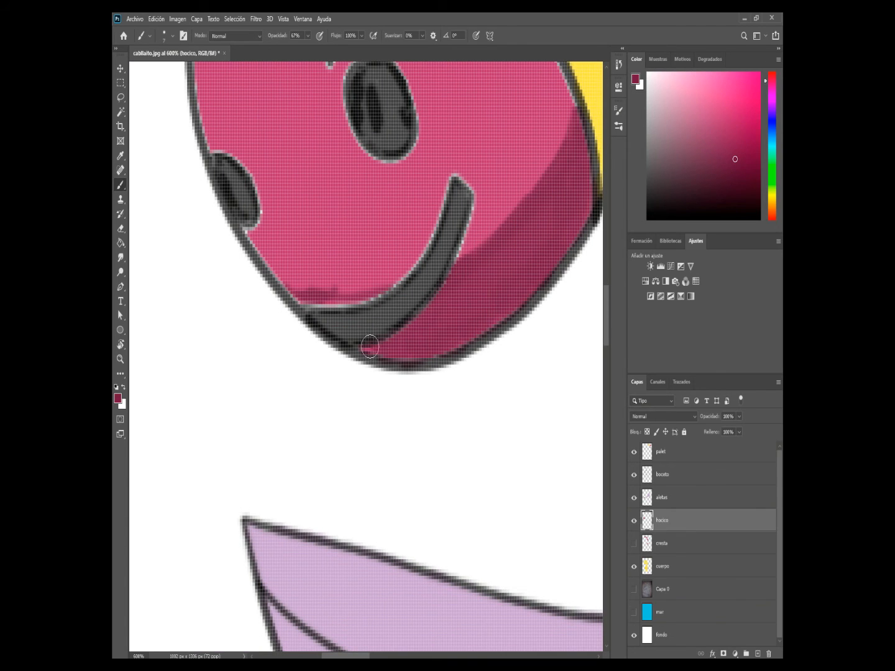
- Switch to the Smudge tool and choose the hard round pressure-opacity brush from the general brushes
click(121, 258)
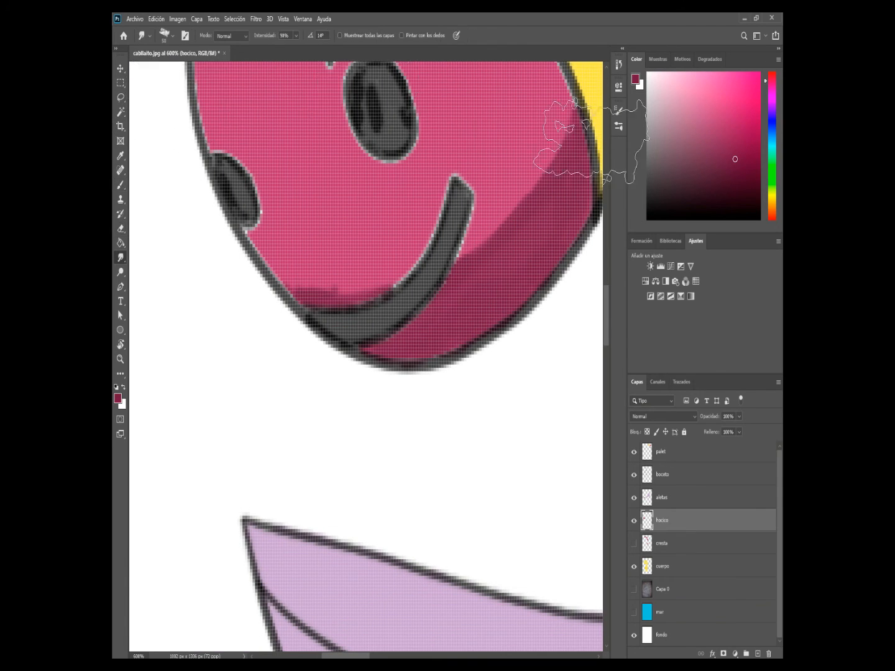
click(618, 126)
mouse_move(607, 233)
mouse_down()
mouse_move(608, 256)
mouse_move(606, 231)
mouse_up()
click(547, 243)
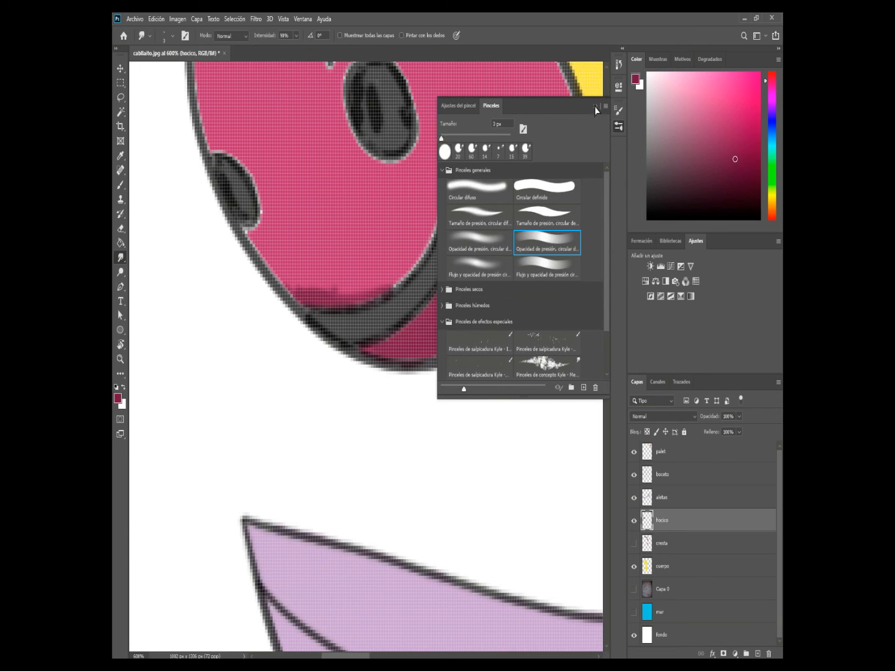
click(595, 107)
- Set the Smudge strength to 19% and the size to 10, and blend the snout's dark shading into the pink
click(296, 36)
drag(281, 47, 274, 49)
click(173, 36)
drag(127, 59, 133, 59)
drag(577, 149, 490, 220)
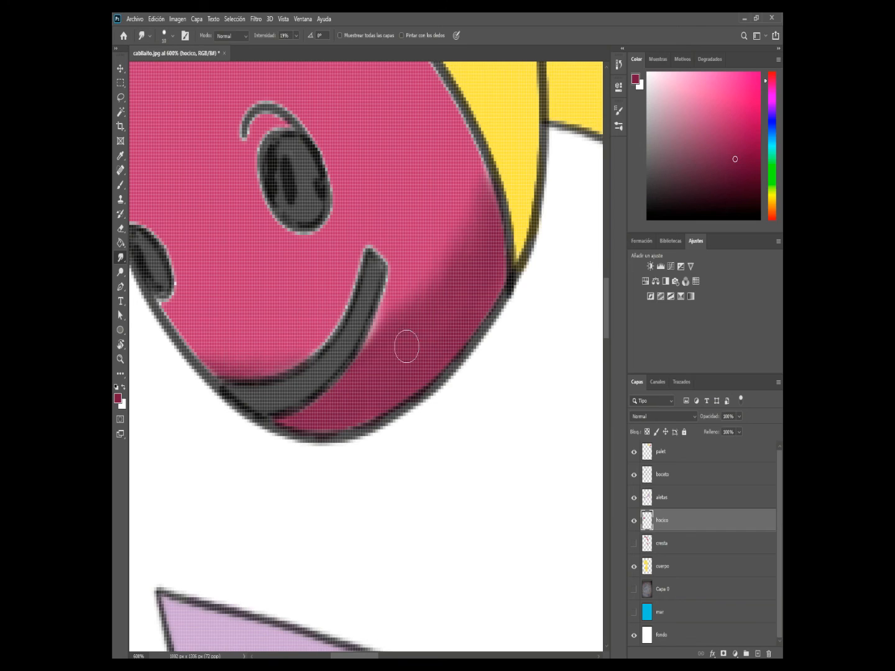
drag(395, 334, 463, 263)
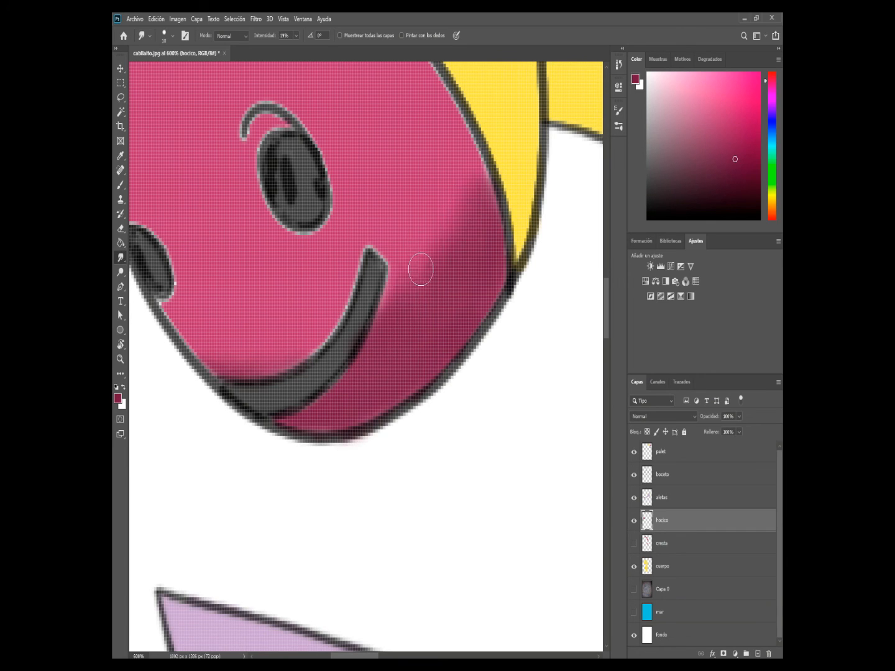
- Select the seahorse's body area on layer boceto with the Magic Wand
key(ctrl+minus)
key(ctrl+minus)
key(ctrl+minus)
key(ctrl+minus)
key(ctrl+minus)
click(121, 113)
click(663, 475)
click(462, 277)
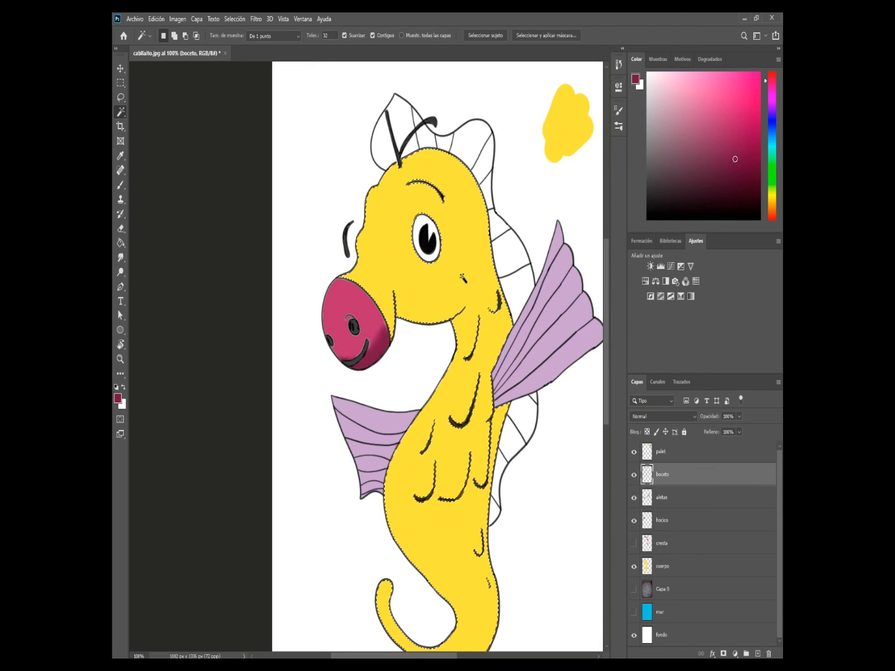
- Sample the body yellow, darken it to a mustard tone, and shade the cheek fold beside the snout on boceto
key(b)
alt+click(397, 237)
drag(731, 111, 735, 122)
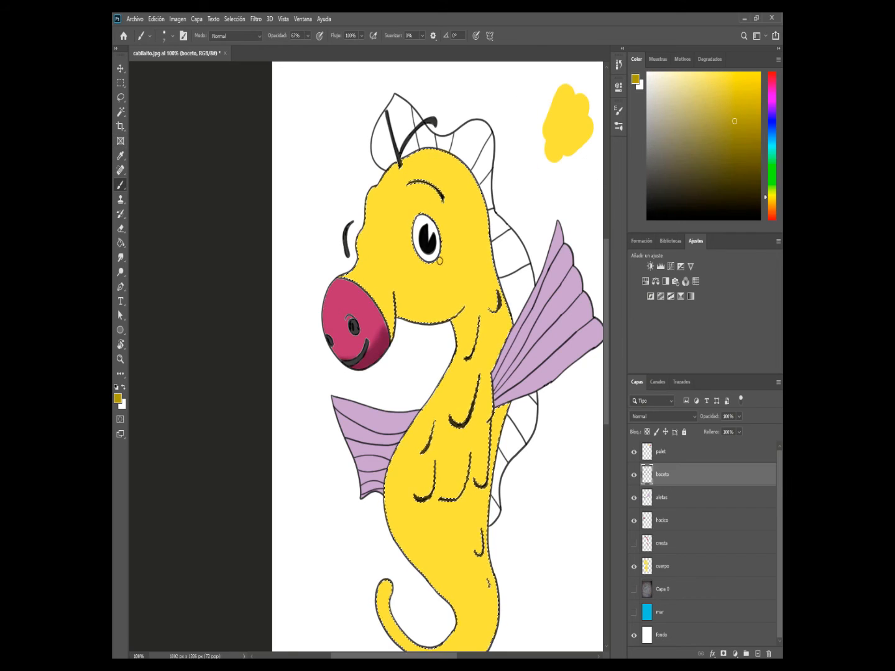
key(ctrl+plus)
key(ctrl+plus)
drag(449, 162, 440, 260)
drag(443, 302, 429, 252)
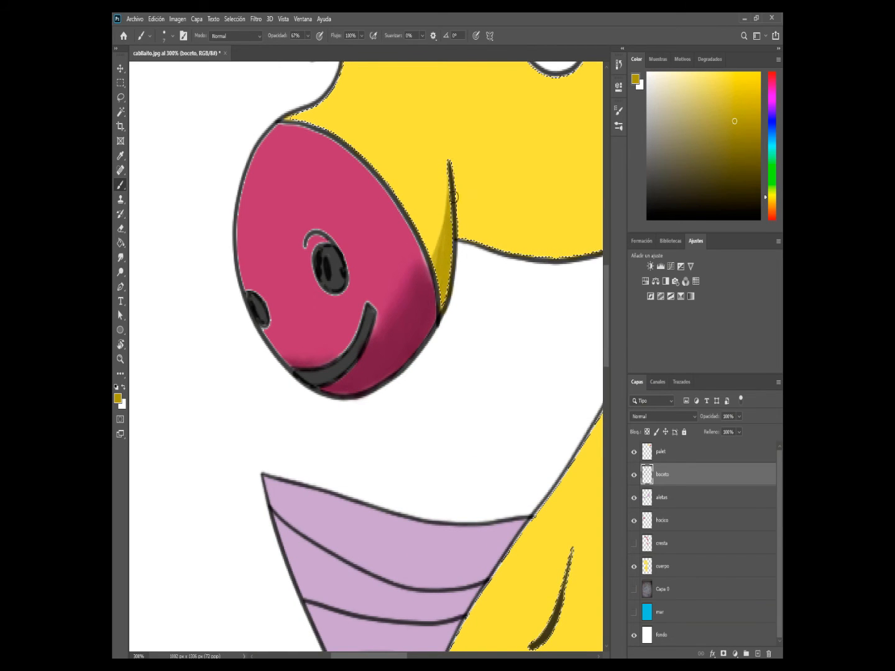
- Sketch dark yellow shadow guide curves along the jaw, the back of the head and the neck on boceto
drag(450, 212, 310, 241)
mouse_move(313, 199)
mouse_down()
mouse_move(354, 239)
mouse_move(547, 102)
mouse_up()
key(ctrl+minus)
drag(521, 194, 472, 324)
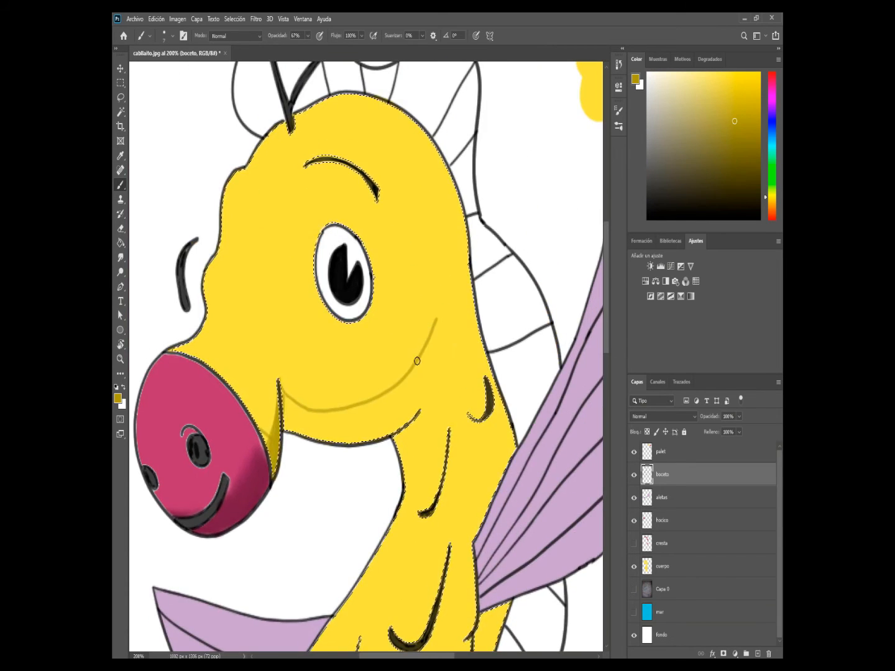
drag(418, 360, 465, 217)
drag(399, 511, 460, 327)
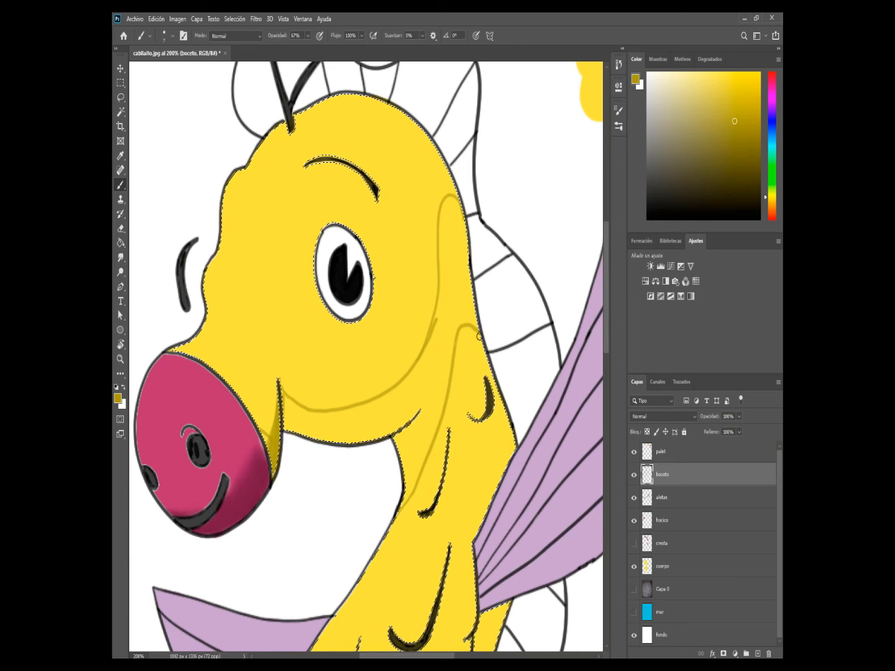
- Extend the dark yellow shadow in the cheek fold along the snout's edge
key(ctrl+plus)
key(ctrl+plus)
drag(268, 402, 286, 434)
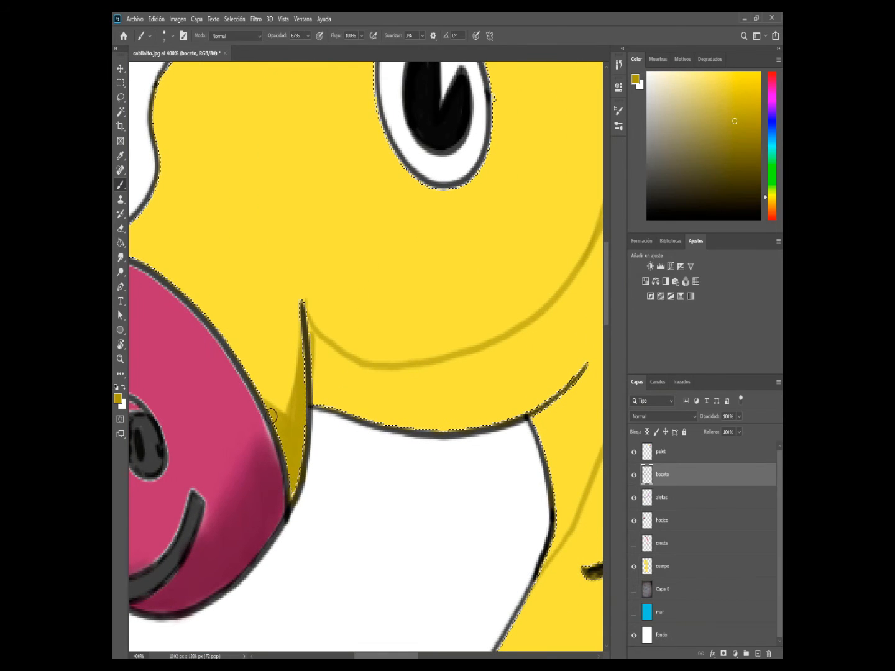
- Set the Brush opacity to 100% and paint dark yellow shadows under the jaw, on the neck and along the back edge
click(308, 35)
drag(310, 49, 324, 49)
drag(308, 323, 325, 398)
drag(528, 373, 435, 319)
drag(454, 389, 491, 320)
mouse_move(445, 354)
mouse_down()
mouse_move(505, 257)
mouse_move(374, 371)
mouse_move(442, 349)
mouse_move(314, 620)
mouse_up()
mouse_move(409, 202)
mouse_down()
mouse_move(426, 357)
mouse_move(400, 155)
mouse_up()
drag(357, 413, 487, 381)
- Sample the body yellow, darken it slightly, and try a mid-tone patch between the jaw guide curve and the neck shadow
key(i)
click(184, 262)
key(b)
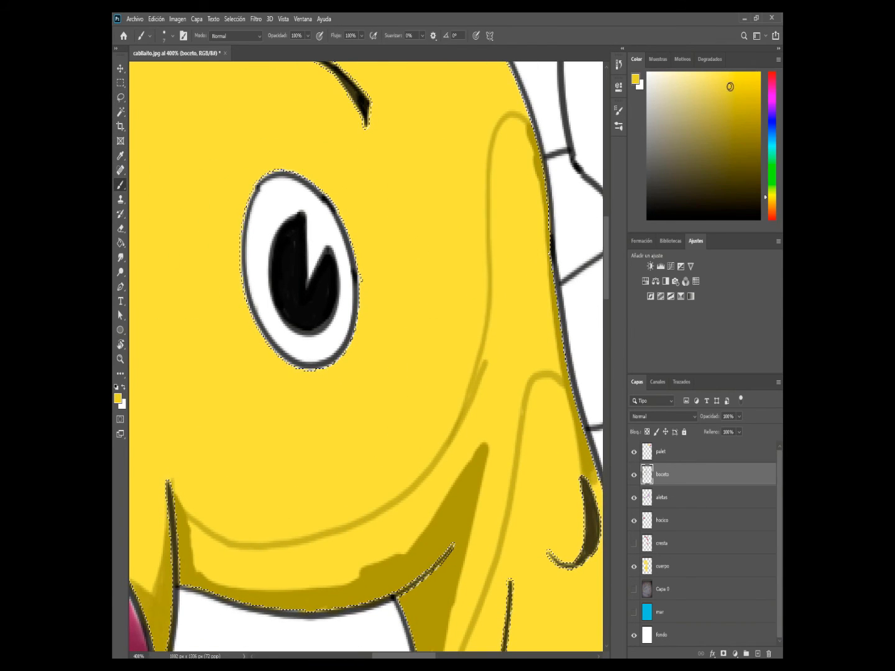
alt+click(460, 401)
drag(462, 462, 390, 533)
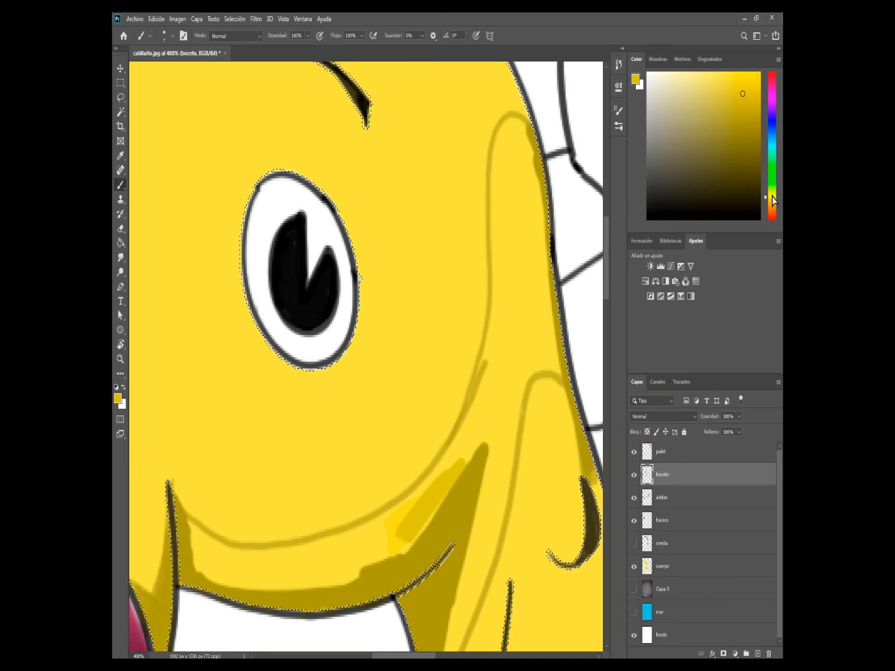
- Shift the colour to orange-yellow and paint mid-tones along the jaw band, in the cheek fold and on the front of the neck
click(773, 200)
click(745, 81)
drag(469, 434, 393, 548)
drag(362, 459, 433, 335)
drag(238, 379, 232, 457)
mouse_move(254, 395)
mouse_down()
mouse_move(278, 416)
mouse_move(342, 431)
mouse_move(334, 461)
mouse_move(461, 421)
mouse_move(516, 457)
mouse_move(497, 489)
mouse_up()
mouse_move(508, 400)
mouse_down()
mouse_move(429, 521)
mouse_move(433, 489)
mouse_up()
mouse_move(481, 420)
mouse_down()
mouse_move(418, 392)
mouse_move(414, 378)
mouse_up()
- Try a less orange yellow at the upper end of the jaw band and up towards the back of the head
click(121, 156)
key(b)
mouse_move(773, 199)
mouse_down()
mouse_move(772, 189)
mouse_move(778, 201)
mouse_up()
click(747, 91)
drag(376, 422, 343, 476)
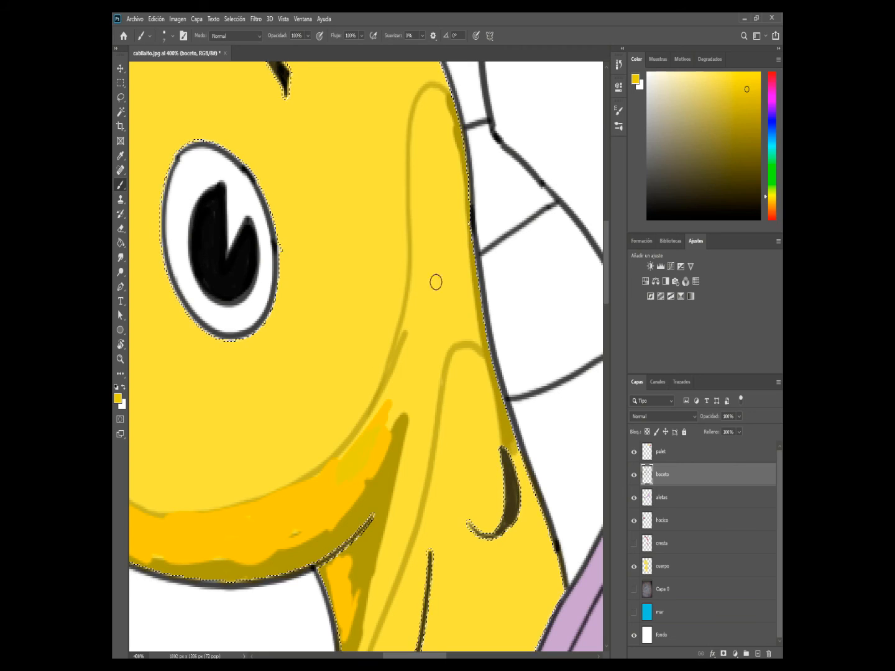
click(731, 79)
mouse_move(390, 407)
mouse_down()
mouse_move(394, 467)
mouse_move(421, 343)
mouse_move(447, 110)
mouse_up()
- Sample the dark yellow shadow and fill the guide-curve area from the jaw band up the back of the head and down the neck
alt+click(381, 486)
mouse_move(415, 158)
mouse_down()
mouse_move(385, 474)
mouse_move(397, 314)
mouse_up()
mouse_move(339, 573)
mouse_down()
mouse_move(402, 413)
mouse_move(441, 210)
mouse_up()
drag(357, 290, 342, 311)
drag(443, 244, 456, 121)
drag(407, 234, 311, 518)
mouse_move(351, 342)
mouse_down()
mouse_move(359, 245)
mouse_move(379, 374)
mouse_up()
drag(372, 429, 367, 311)
drag(371, 462, 386, 432)
mouse_move(218, 543)
mouse_down()
mouse_move(446, 324)
mouse_move(496, 314)
mouse_up()
- Smudge the cheek fold shadow and blend the jaw band's orange mid-tone with the body yellow and dark shadow
click(120, 258)
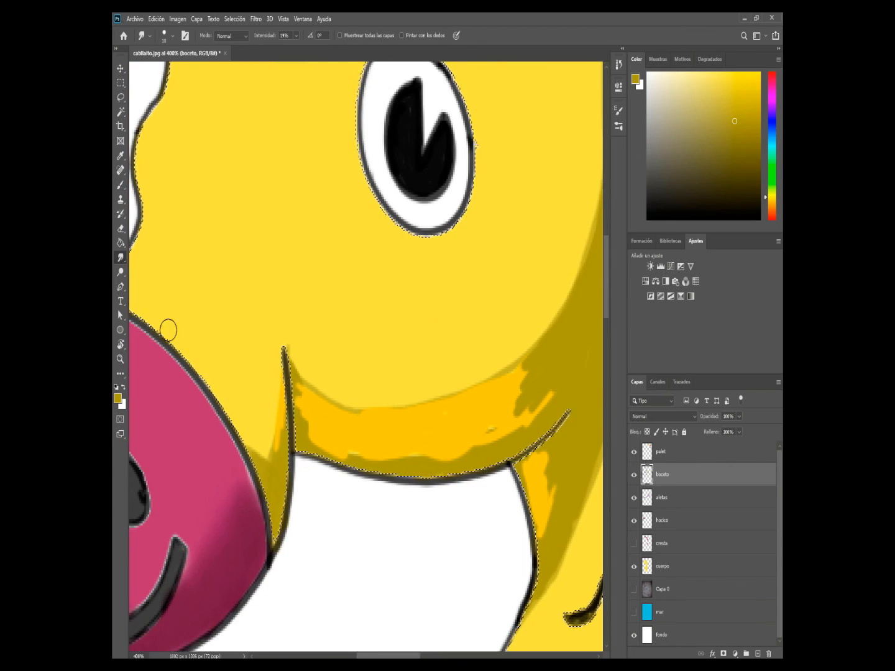
key(ctrl+plus)
mouse_move(241, 529)
mouse_down()
mouse_move(235, 510)
mouse_move(258, 429)
mouse_move(293, 432)
mouse_move(340, 415)
mouse_up()
drag(358, 478, 323, 333)
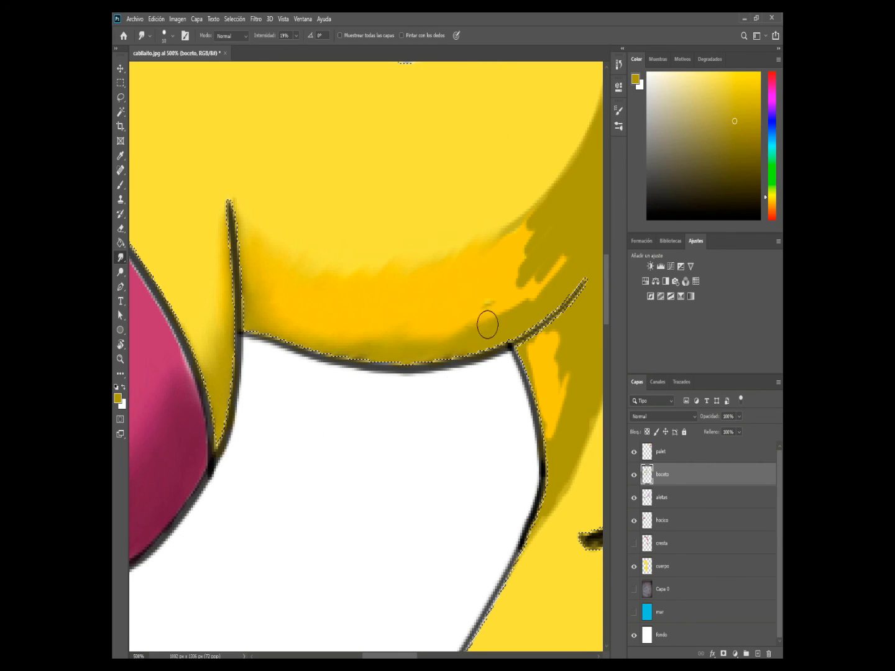
drag(518, 298, 390, 392)
drag(386, 339, 407, 336)
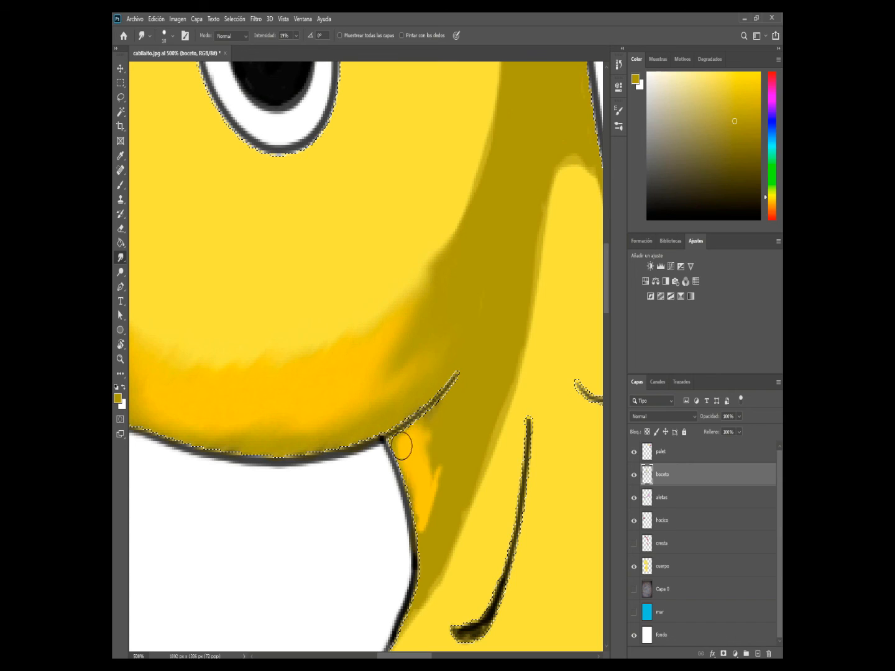
- Smudge the orange patch on the neck and soften both edges of the dark shadow behind the head and down the neck
mouse_move(479, 143)
mouse_down()
mouse_move(398, 350)
mouse_move(421, 494)
mouse_up()
scroll(439, 242, up, 5)
drag(418, 317, 425, 480)
drag(419, 537, 431, 284)
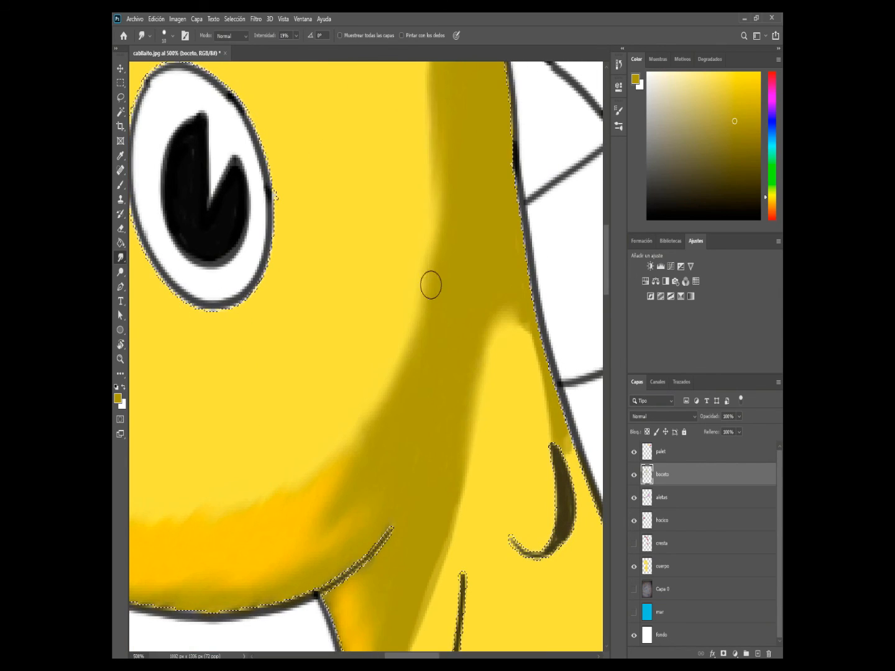
mouse_move(461, 546)
mouse_down()
mouse_move(461, 369)
mouse_move(497, 202)
mouse_up()
drag(380, 400, 403, 365)
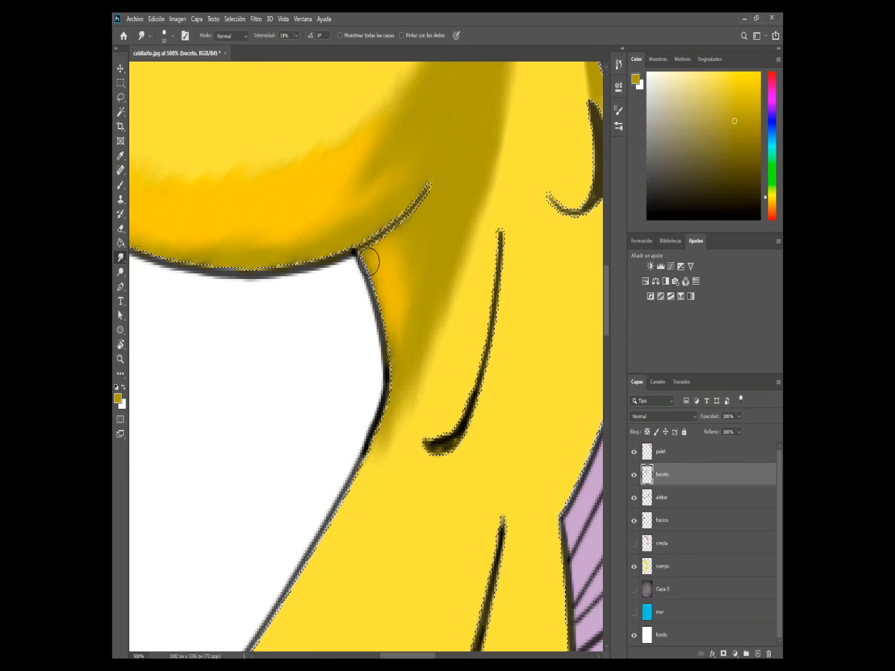